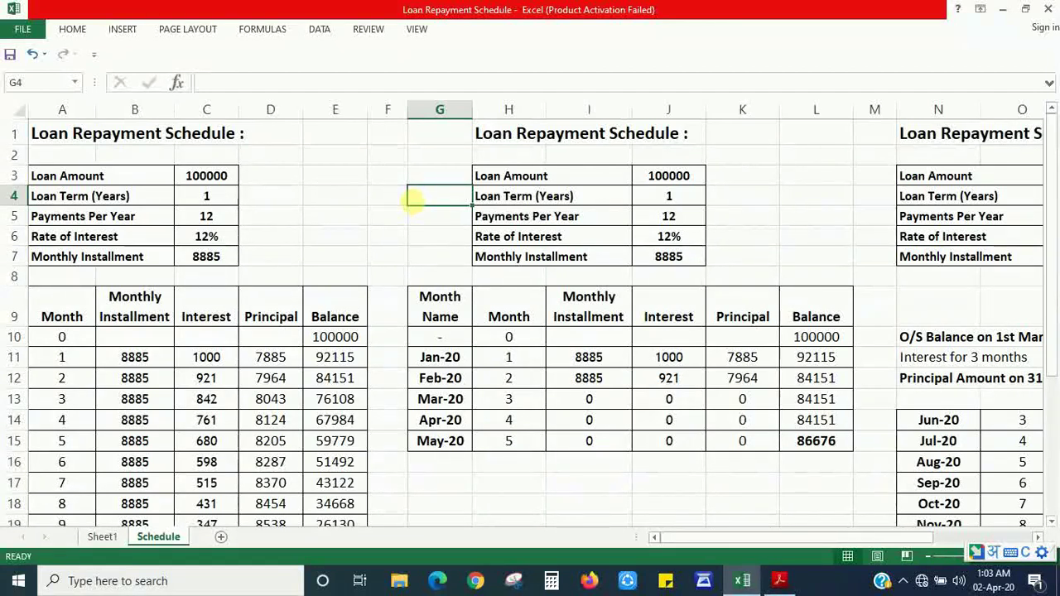
Switch to the RBI moratorium notification in Acrobat Reader and read the section on rescheduling term loan and working capital payments.
{"action": "left_click", "coordinate": [779, 581]}
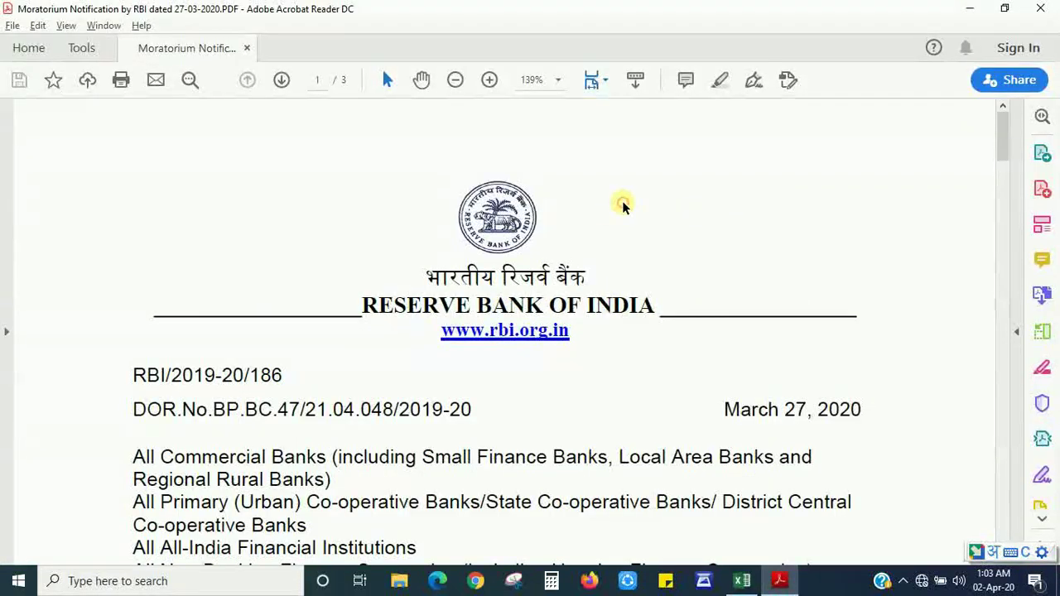
{"action": "scroll", "coordinate": [622, 205], "scroll_direction": "down", "scroll_amount": 10}
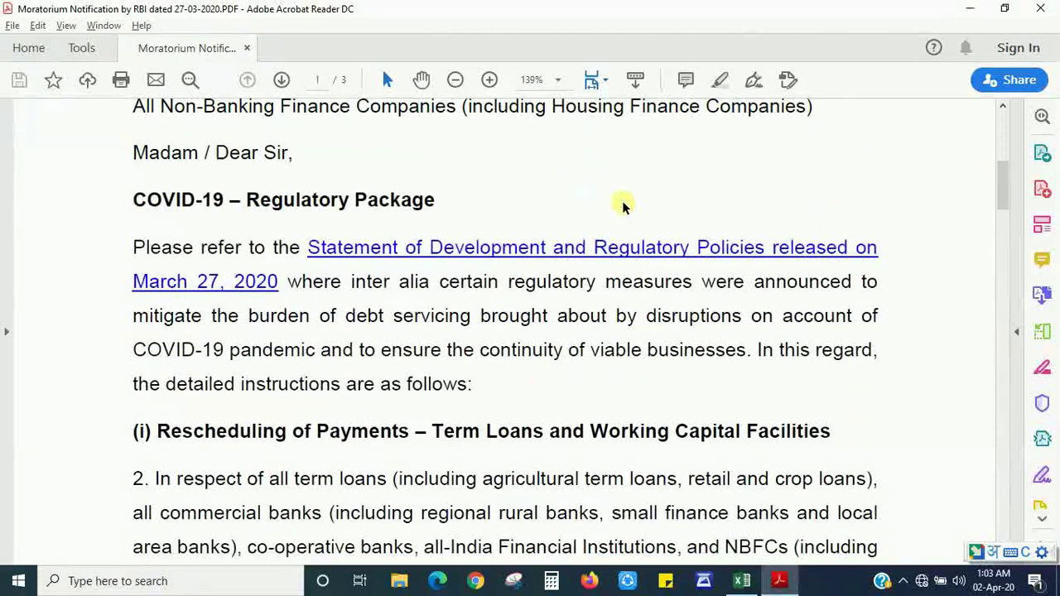
{"action": "scroll", "coordinate": [622, 201], "scroll_direction": "down", "scroll_amount": 4}
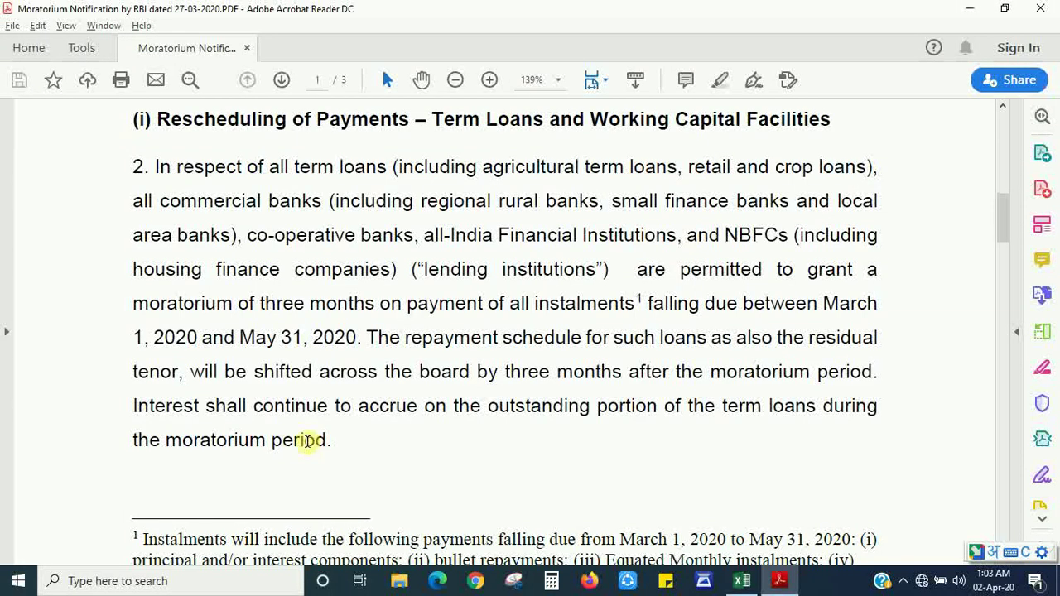
Return to the Loan Repayment Schedule workbook in Excel and review the first schedule's terms from Loan Amount to Monthly Installment.
{"action": "left_click", "coordinate": [741, 580]}
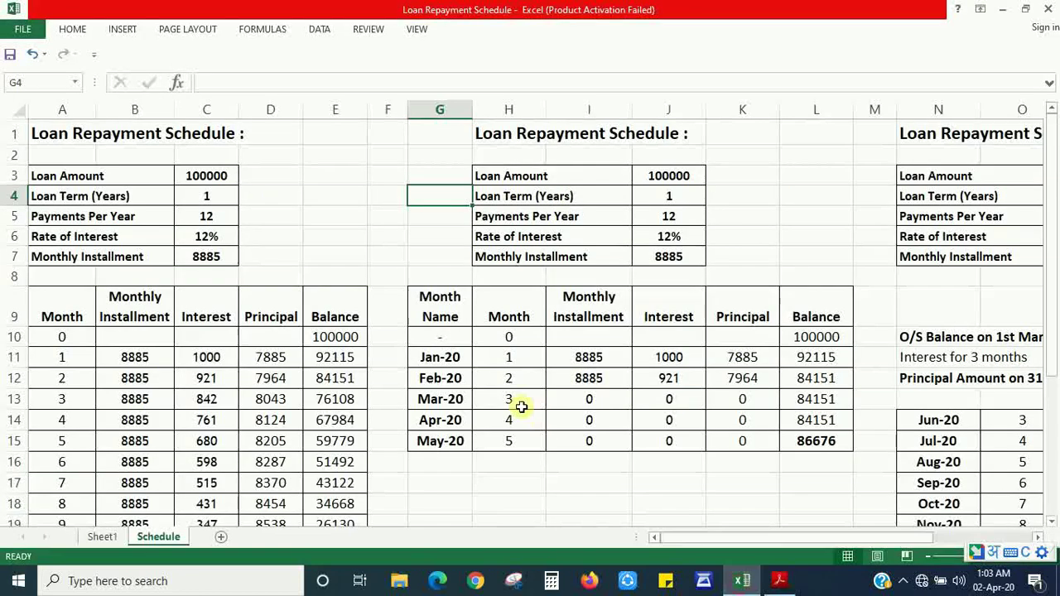
{"action": "left_click", "coordinate": [327, 239]}
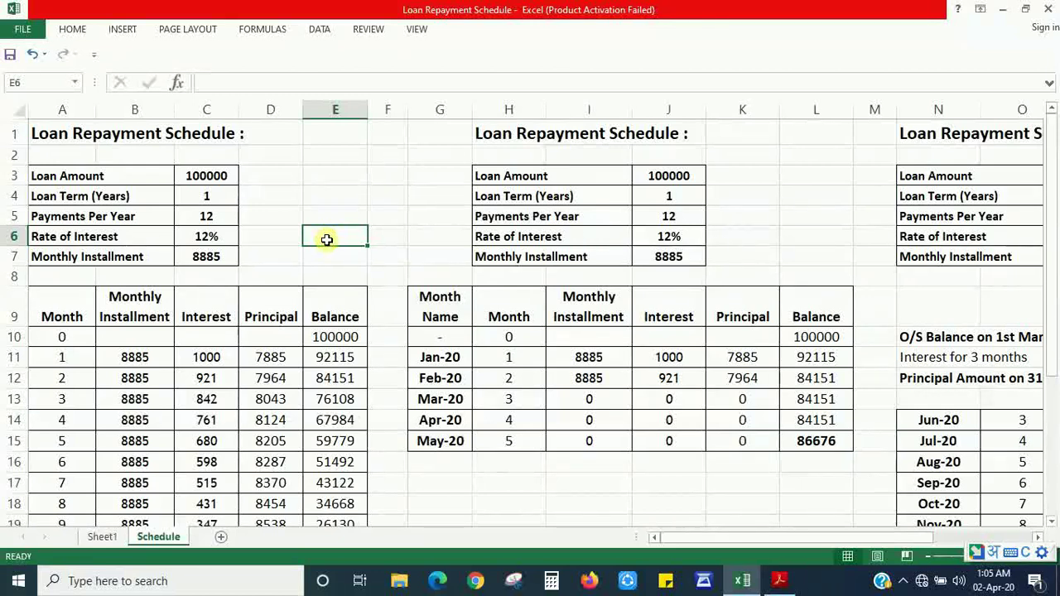
{"action": "key", "text": "Up"}
{"action": "key", "text": "Up"}
{"action": "key", "text": "Up"}
{"action": "key", "text": "Up"}
{"action": "key", "text": "Up"}
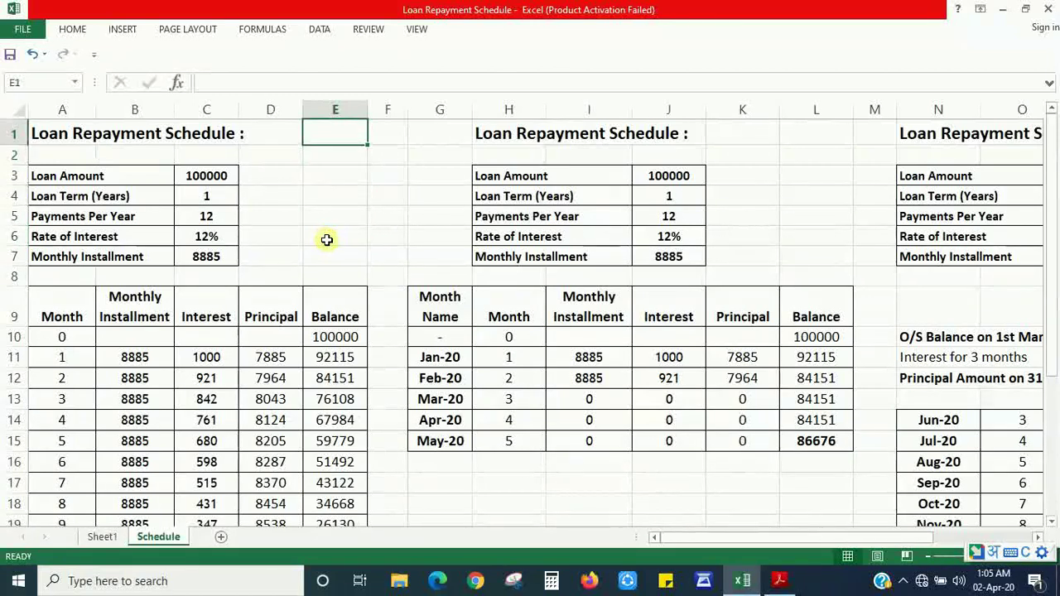
{"action": "key", "text": "Left"}
{"action": "key", "text": "Left"}
{"action": "key", "text": "Left"}
{"action": "key", "text": "Left"}
{"action": "key", "text": "Down"}
{"action": "key", "text": "Down"}
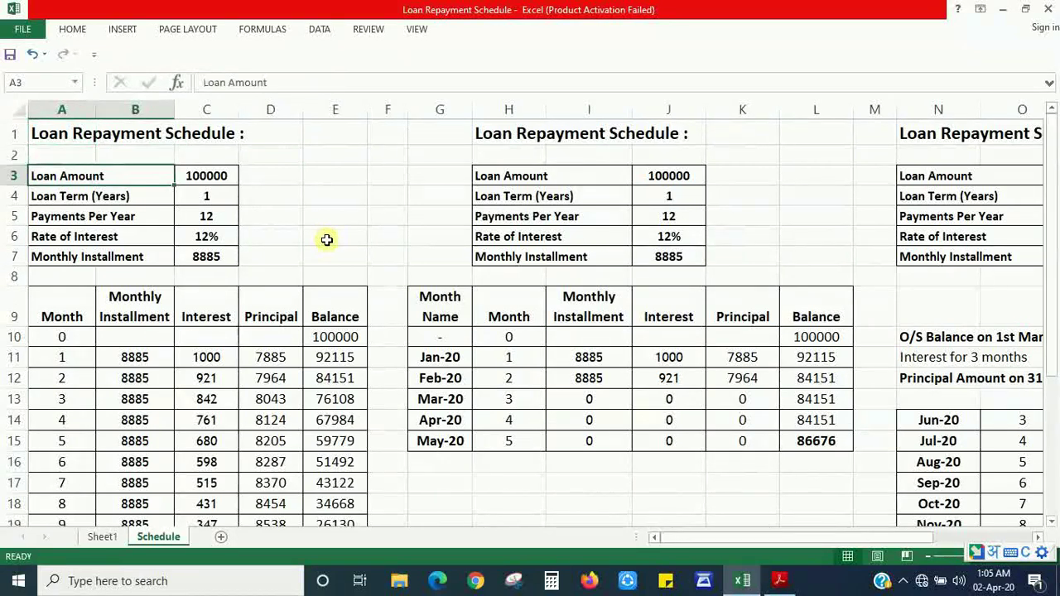
{"action": "key", "text": "Down"}
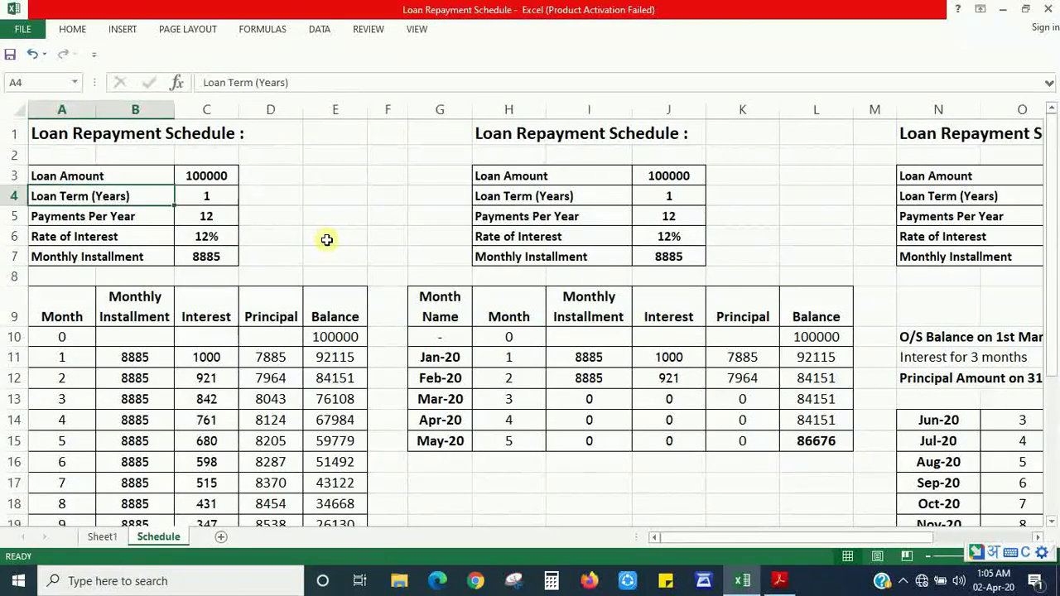
{"action": "key", "text": "Down"}
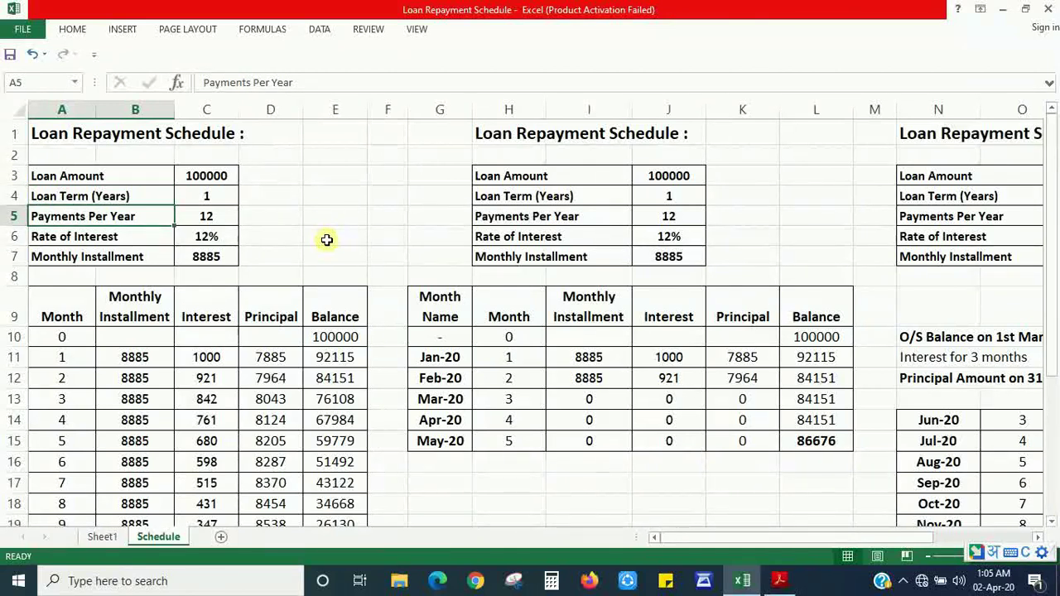
{"action": "key", "text": "Down"}
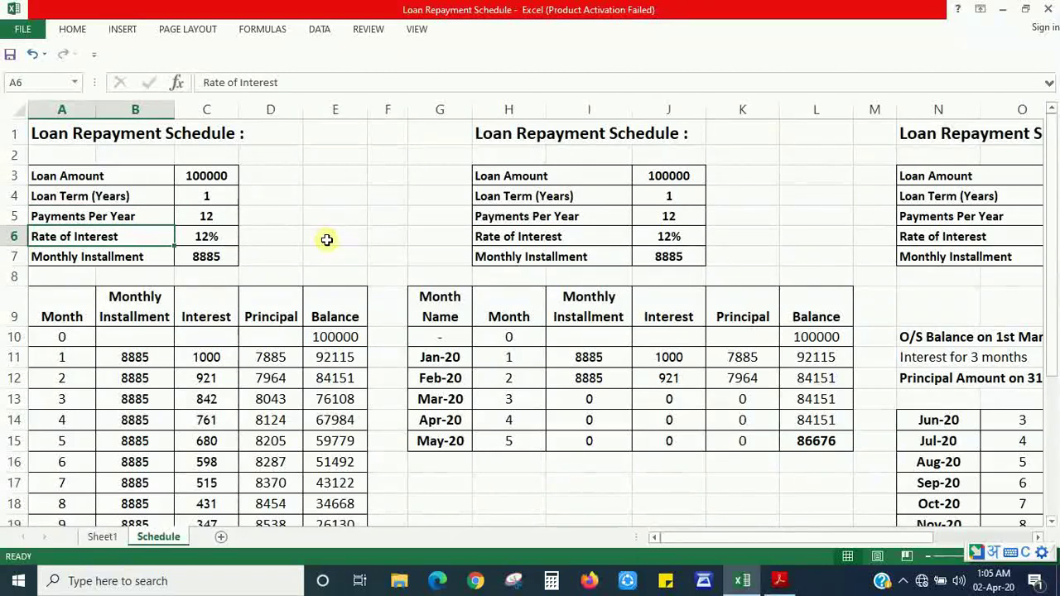
{"action": "key", "text": "Down"}
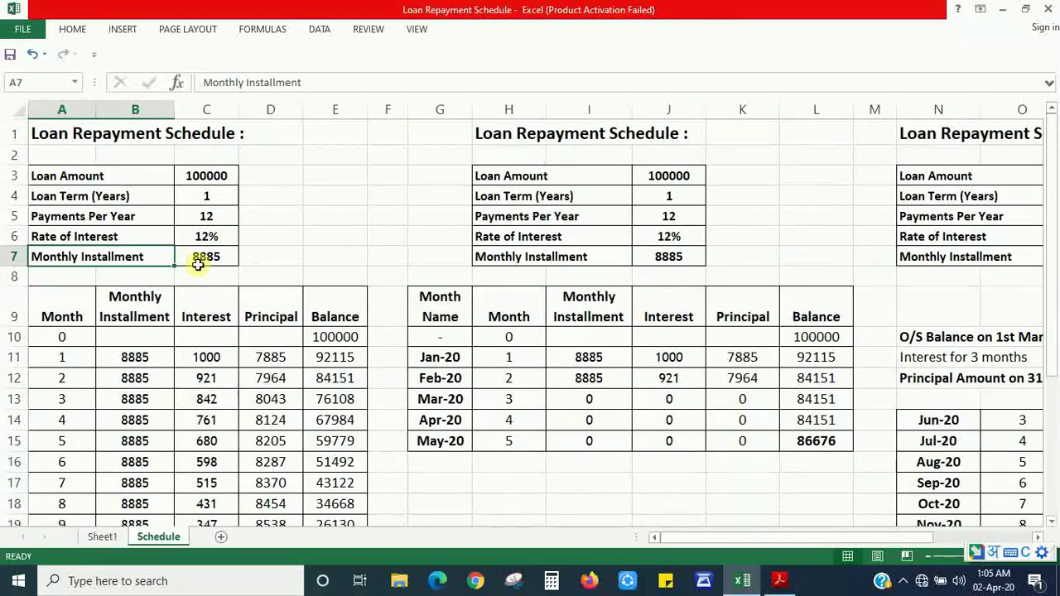
Examine the first schedule's twelve monthly rows and the installment total for the case without moratorium.
{"action": "key", "text": "Down"}
{"action": "key", "text": "Down"}
{"action": "key", "text": "Down"}
{"action": "key", "text": "Down"}
{"action": "key", "text": "Down"}
{"action": "key", "text": "Down"}
{"action": "key", "text": "Down"}
{"action": "key", "text": "Down"}
{"action": "key", "text": "Down"}
{"action": "key", "text": "Down"}
{"action": "key", "text": "Down"}
{"action": "key", "text": "Down"}
{"action": "key", "text": "Down"}
{"action": "key", "text": "Down"}
{"action": "key", "text": "Down"}
{"action": "key", "text": "Down"}
{"action": "key", "text": "Down"}
{"action": "key", "text": "Down"}
{"action": "key", "text": "Down"}
{"action": "key", "text": "Down"}
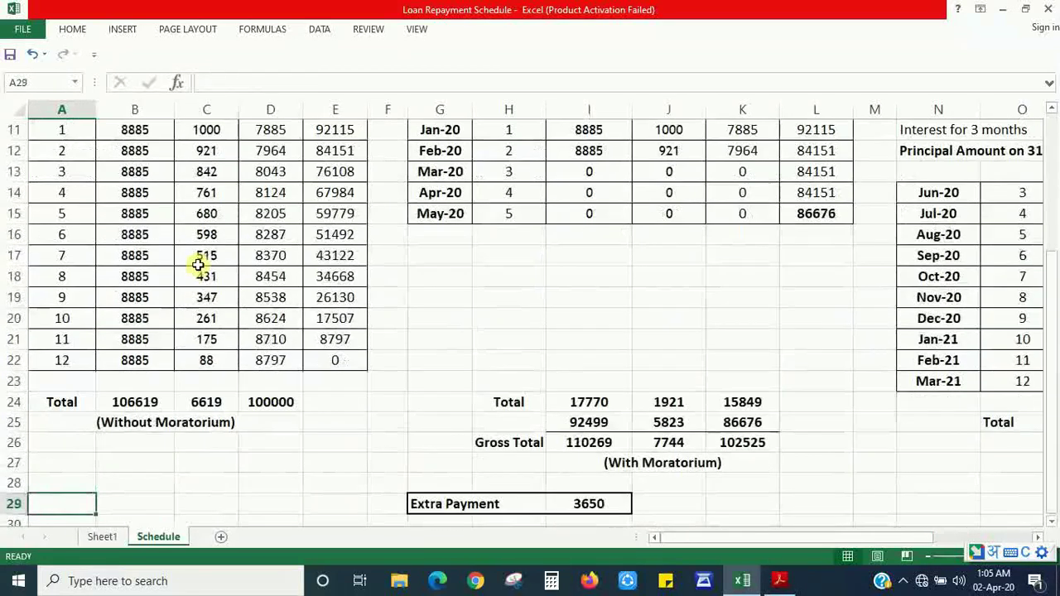
{"action": "key", "text": "Up"}
{"action": "key", "text": "Up"}
{"action": "key", "text": "Up"}
{"action": "key", "text": "Up"}
{"action": "key", "text": "Up"}
{"action": "key", "text": "Up"}
{"action": "key", "text": "Up"}
{"action": "key", "text": "Right"}
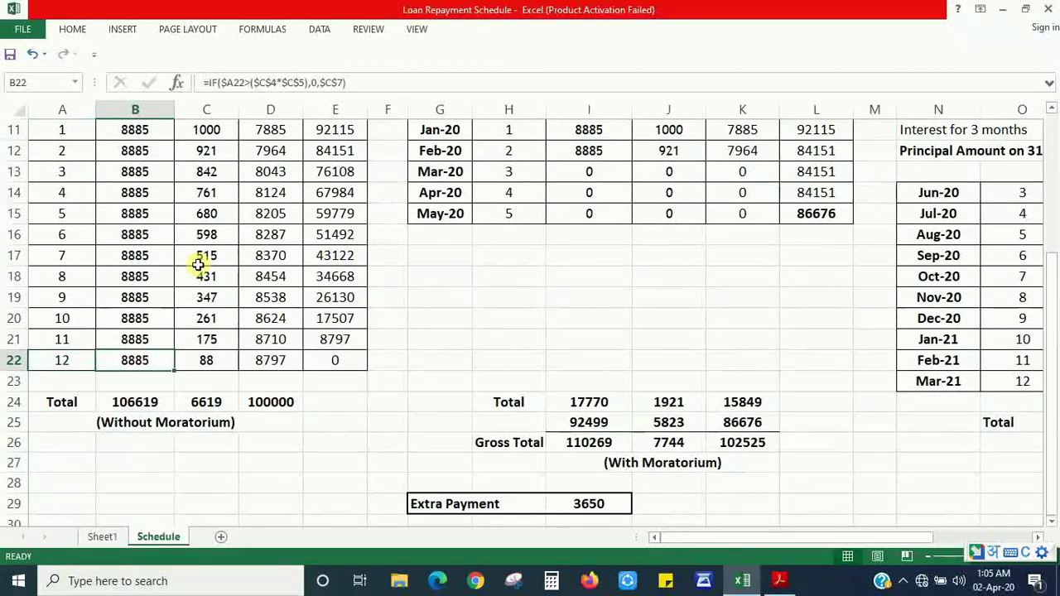
{"action": "key", "text": "Down"}
{"action": "key", "text": "Down"}
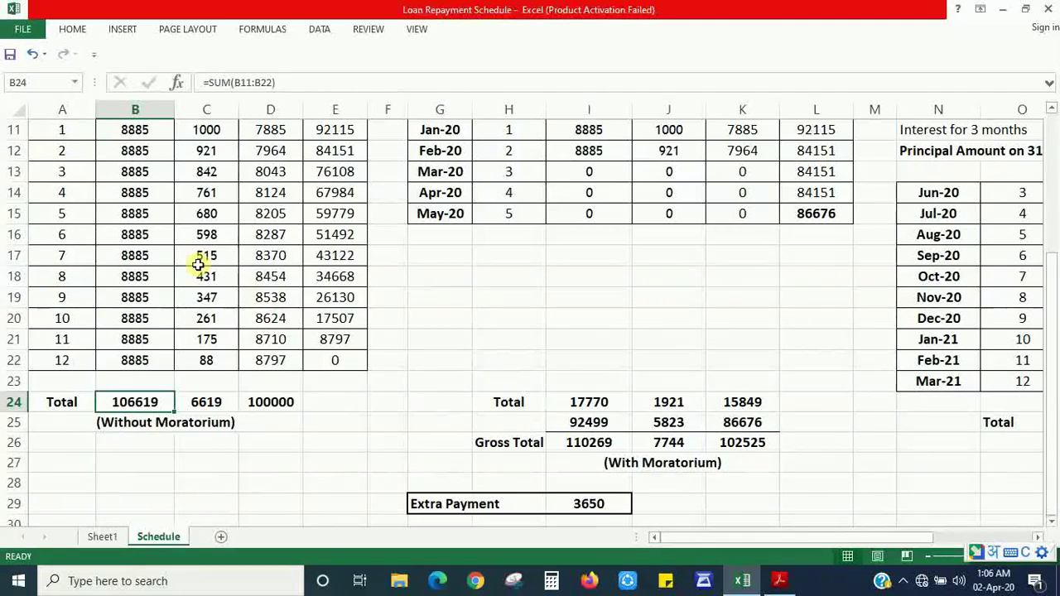
Examine the January and February 2020 installment rows in the second repayment schedule.
{"action": "key", "text": "ctrl+Up"}
{"action": "key", "text": "ctrl+Up"}
{"action": "key", "text": "ctrl+Up"}
{"action": "key", "text": "ctrl+Up"}
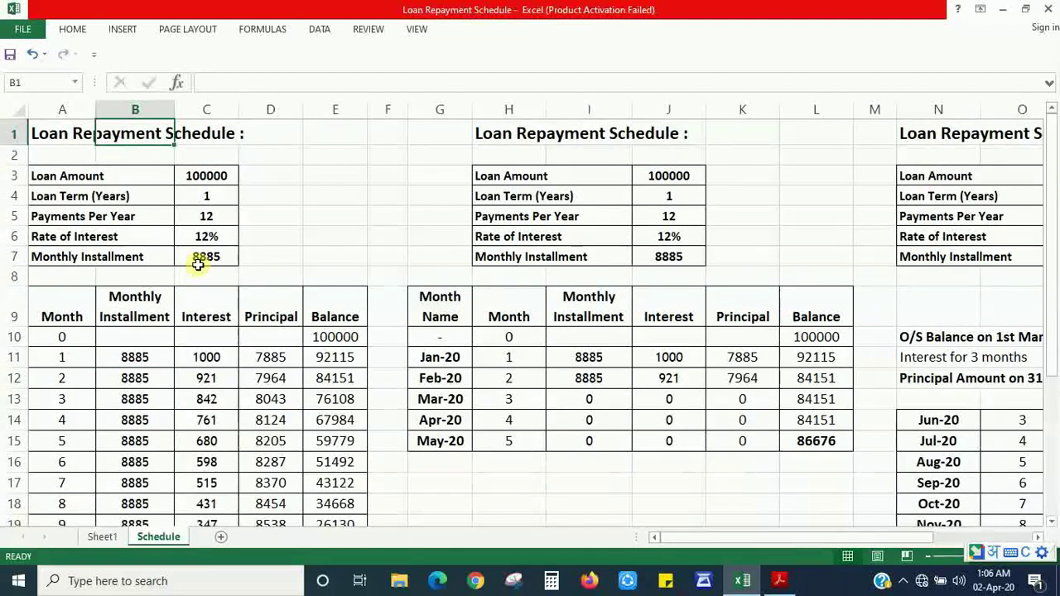
{"action": "key", "text": "Right"}
{"action": "key", "text": "Right"}
{"action": "key", "text": "Right"}
{"action": "key", "text": "Right"}
{"action": "key", "text": "Down"}
{"action": "key", "text": "Down"}
{"action": "key", "text": "Down"}
{"action": "key", "text": "Down"}
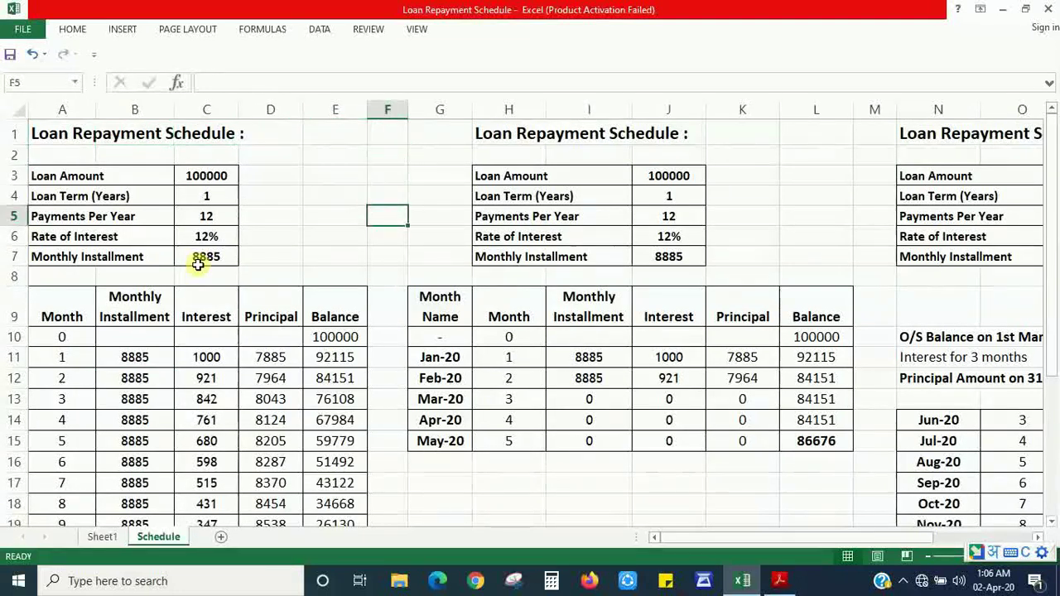
{"action": "key", "text": "Right"}
{"action": "key", "text": "Down"}
{"action": "key", "text": "Down"}
{"action": "key", "text": "Down"}
{"action": "key", "text": "Down"}
{"action": "key", "text": "Down"}
{"action": "key", "text": "Down"}
{"action": "key", "text": "Down"}
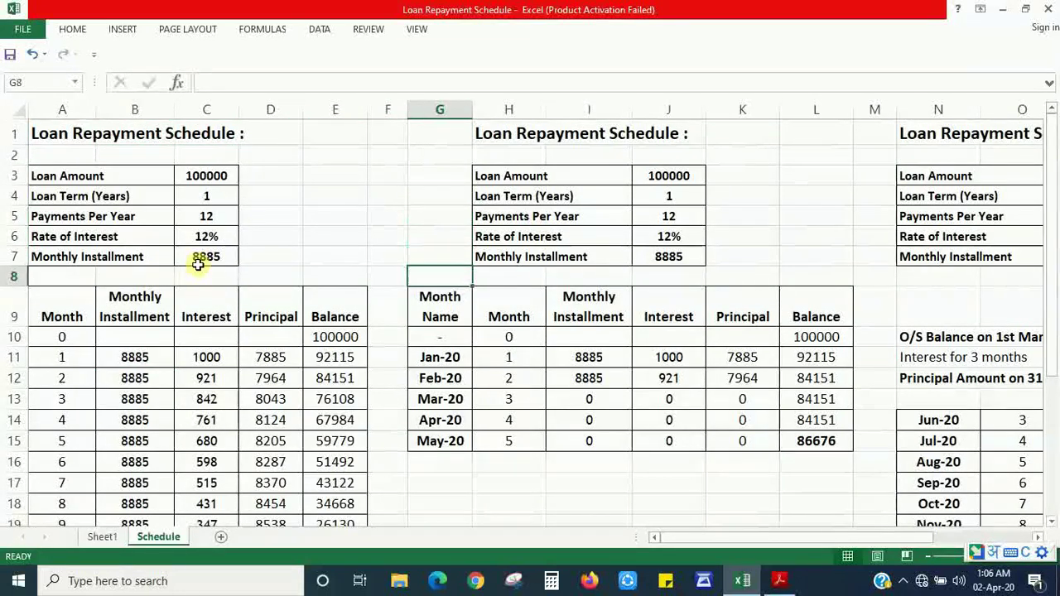
{"action": "key", "text": "Up"}
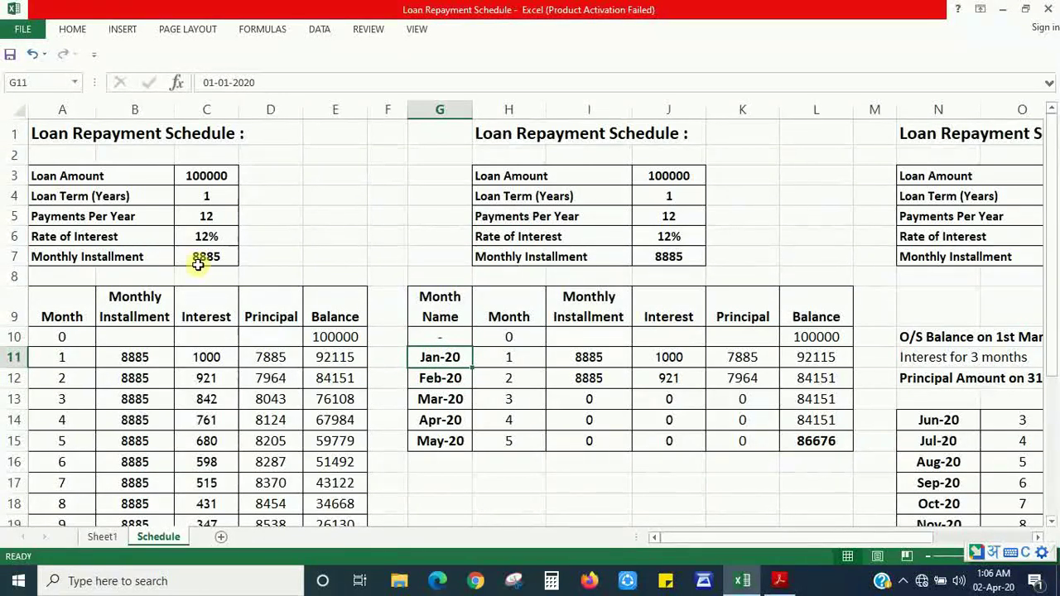
{"action": "key", "text": "Down"}
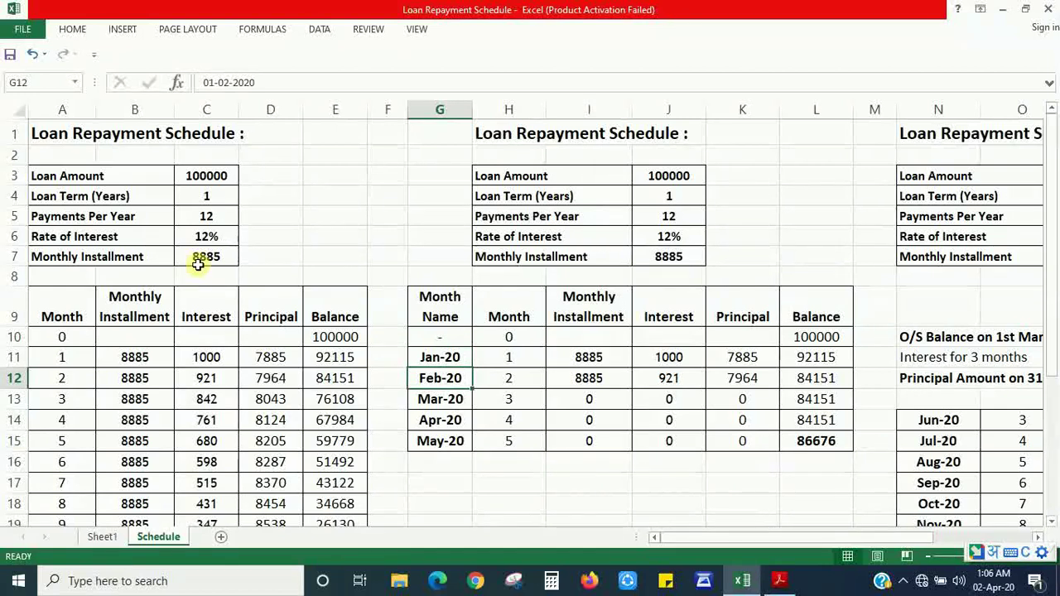
{"action": "key", "text": "Right"}
{"action": "key", "text": "Right"}
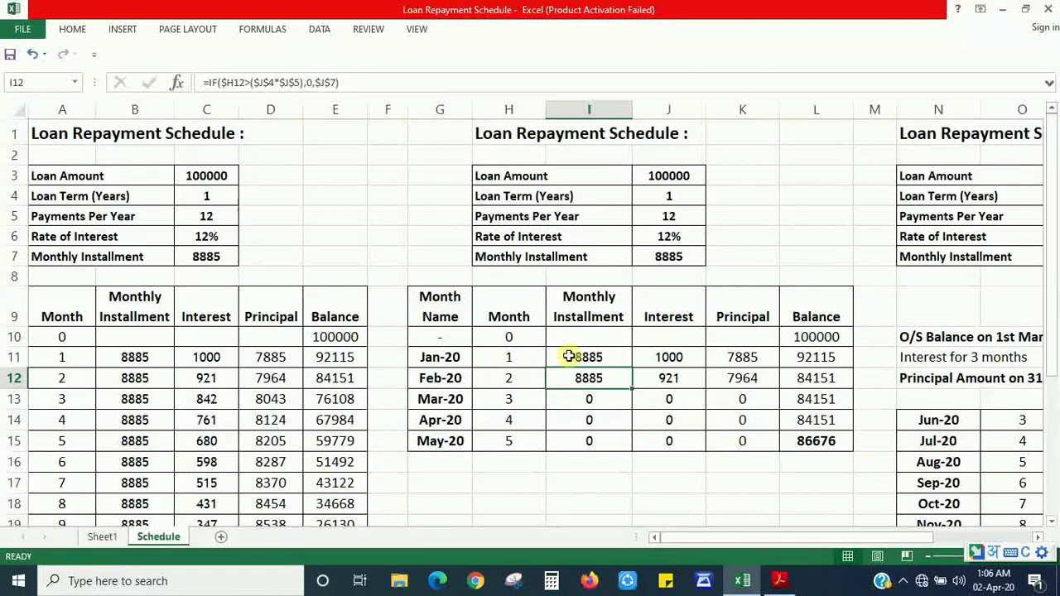
Examine the second schedule's installments for the moratorium months from March 2020 and its outstanding balance after February.
{"action": "key", "text": "Down"}
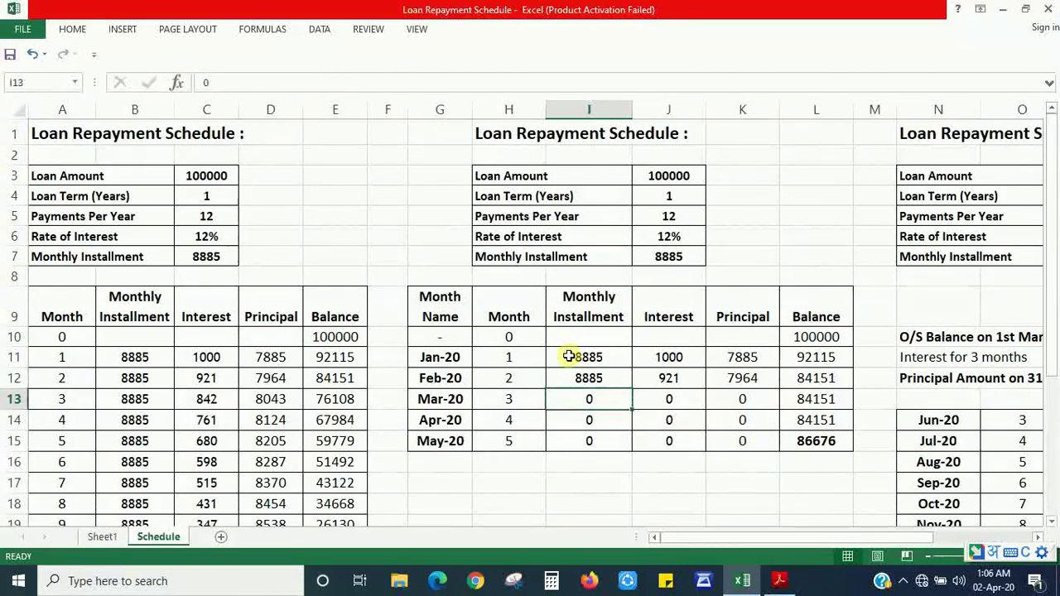
{"action": "key", "text": "Down"}
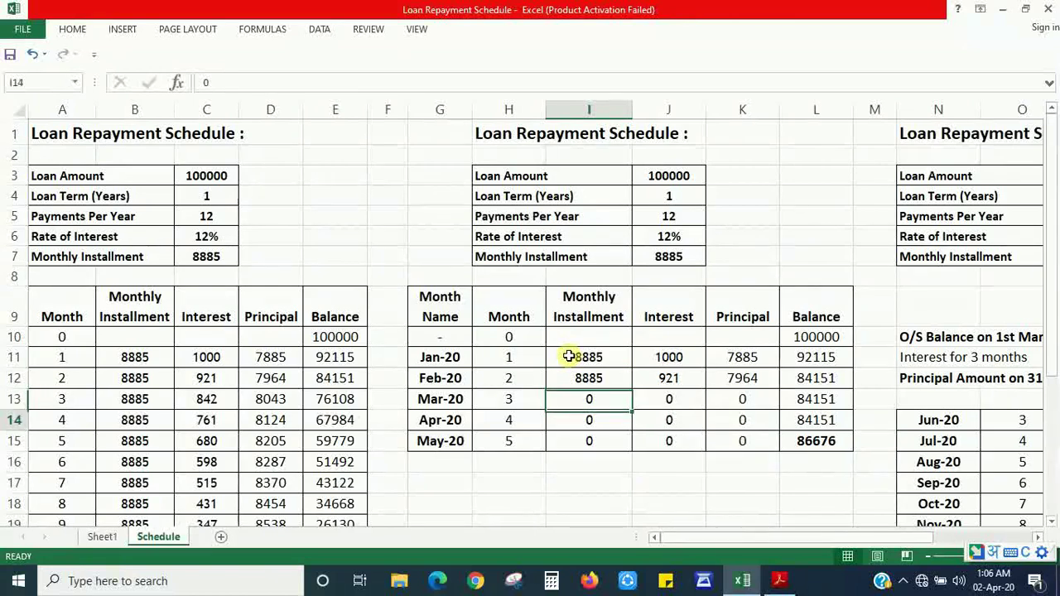
{"action": "key", "text": "Down"}
{"action": "key", "text": "Up"}
{"action": "key", "text": "Up"}
{"action": "key", "text": "Right"}
{"action": "key", "text": "Right"}
{"action": "key", "text": "Right"}
{"action": "key", "text": "Right"}
{"action": "key", "text": "Right"}
{"action": "key", "text": "Right"}
{"action": "key", "text": "Right"}
{"action": "key", "text": "Right"}
{"action": "key", "text": "Right"}
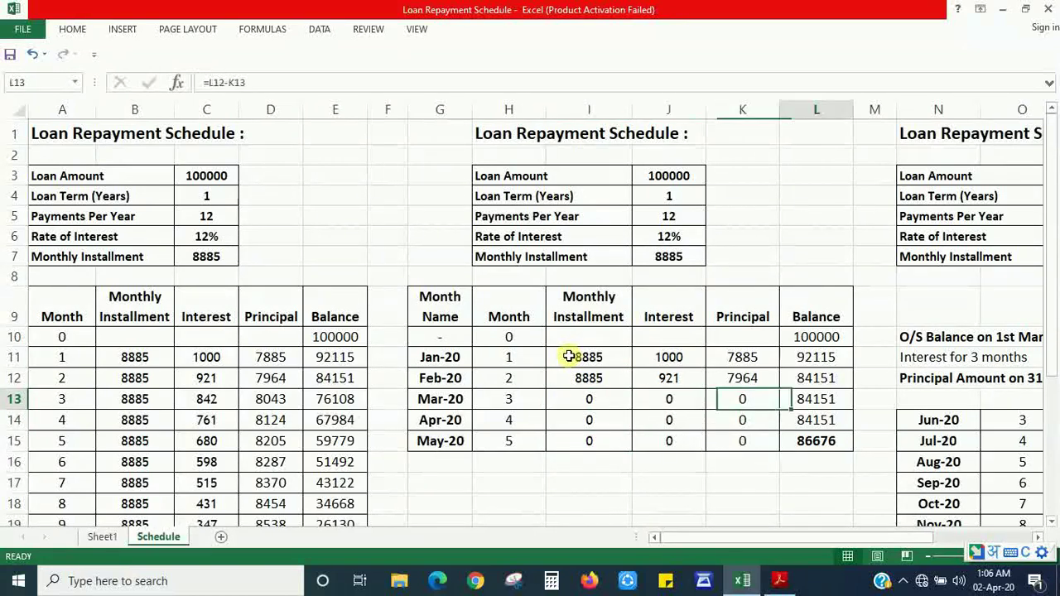
{"action": "key", "text": "Left"}
{"action": "key", "text": "Left"}
{"action": "key", "text": "Left"}
{"action": "key", "text": "Left"}
{"action": "key", "text": "Left"}
{"action": "key", "text": "Left"}
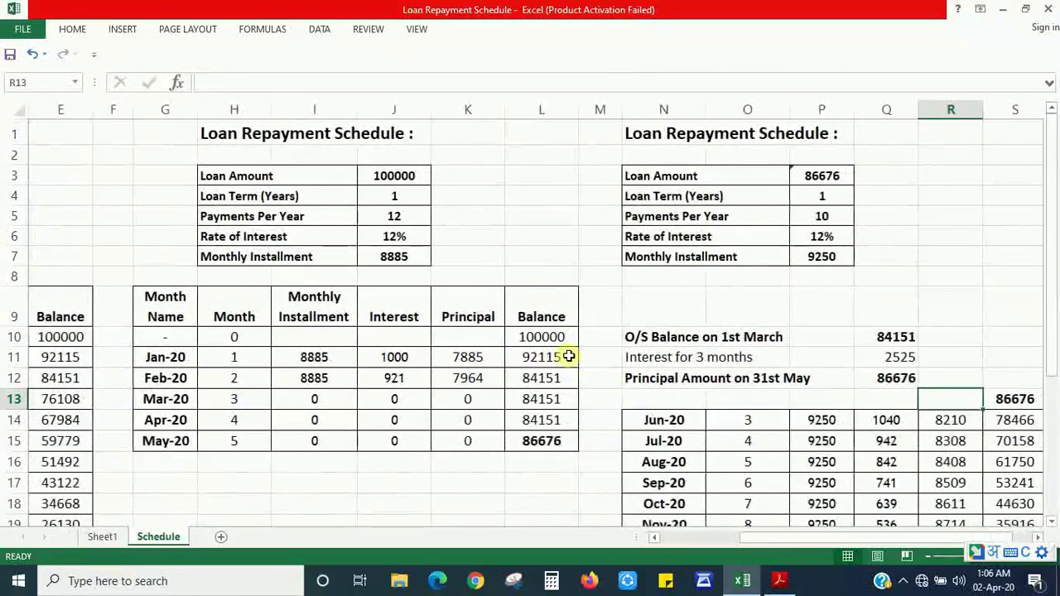
{"action": "key", "text": "Up"}
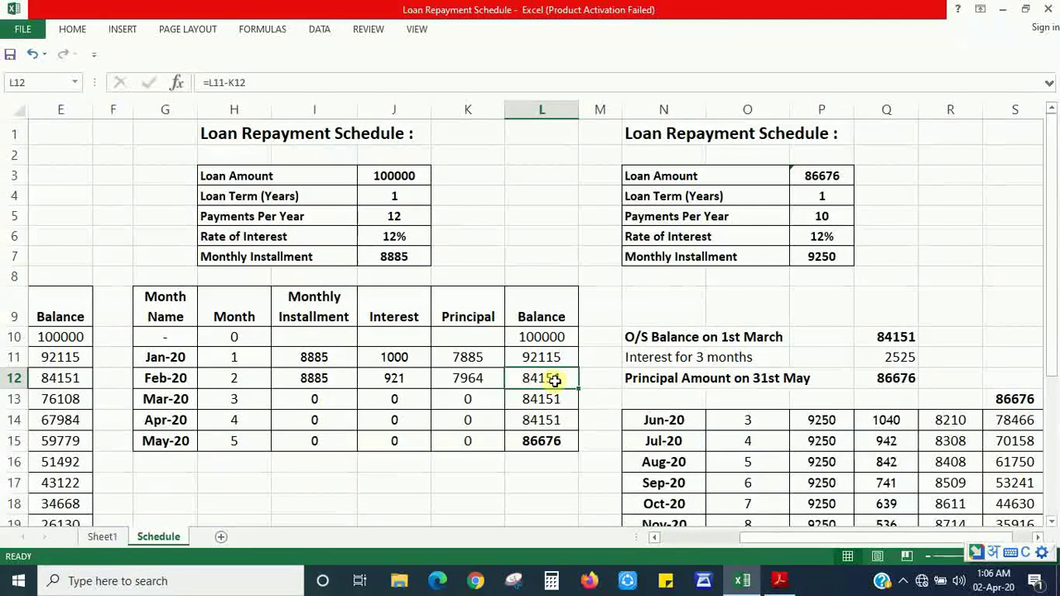
Inspect the formulas for the three months' interest and the principal amount on 31st May.
{"action": "left_click", "coordinate": [880, 356]}
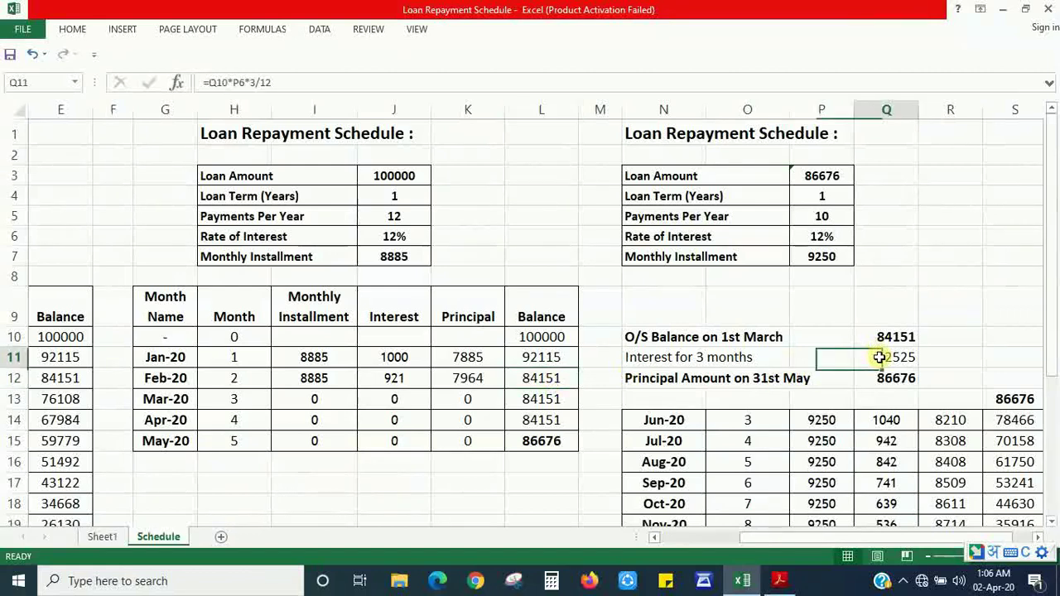
{"action": "key", "text": "Down"}
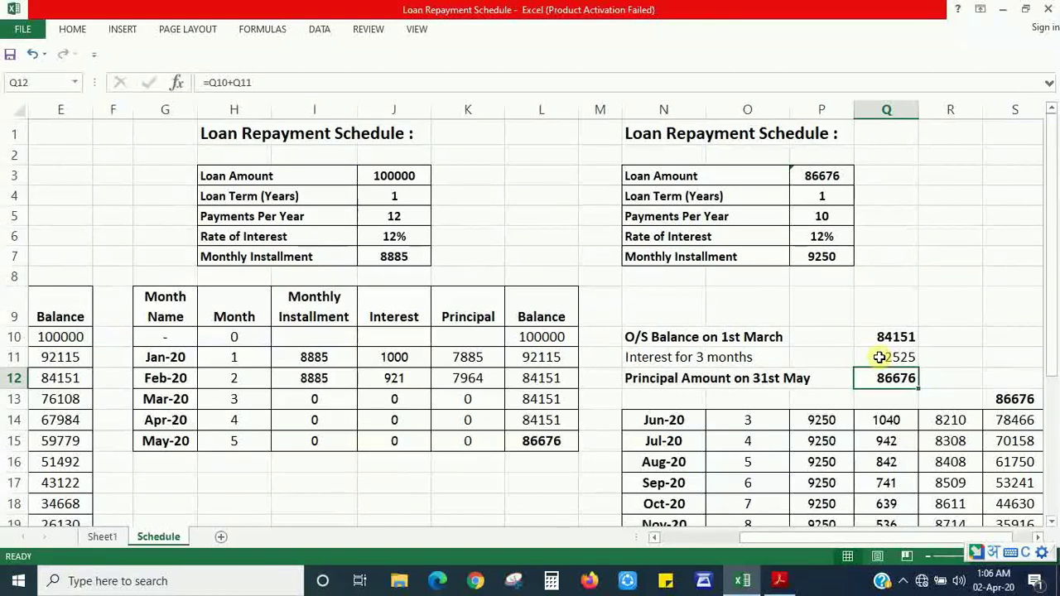
{"action": "key", "text": "Up"}
{"action": "key", "text": "Up"}
{"action": "key", "text": "Up"}
{"action": "key", "text": "Up"}
{"action": "key", "text": "Up"}
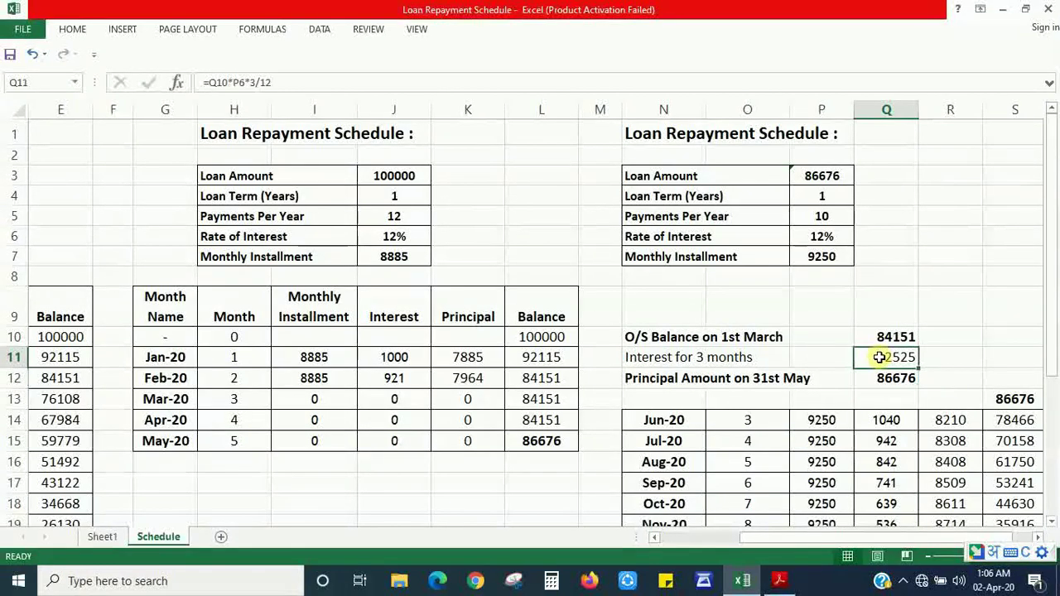
Look through the revised schedule from June 2020 to March 2021, down to its totals row.
{"action": "key", "text": "Down"}
{"action": "key", "text": "Down"}
{"action": "key", "text": "Down"}
{"action": "key", "text": "Down"}
{"action": "key", "text": "Down"}
{"action": "key", "text": "Down"}
{"action": "key", "text": "Down"}
{"action": "key", "text": "Down"}
{"action": "key", "text": "Down"}
{"action": "key", "text": "Down"}
{"action": "key", "text": "Down"}
{"action": "key", "text": "Down"}
{"action": "key", "text": "Down"}
{"action": "key", "text": "Down"}
{"action": "key", "text": "Down"}
{"action": "key", "text": "Down"}
{"action": "key", "text": "Down"}
{"action": "key", "text": "Down"}
{"action": "key", "text": "Down"}
{"action": "key", "text": "Down"}
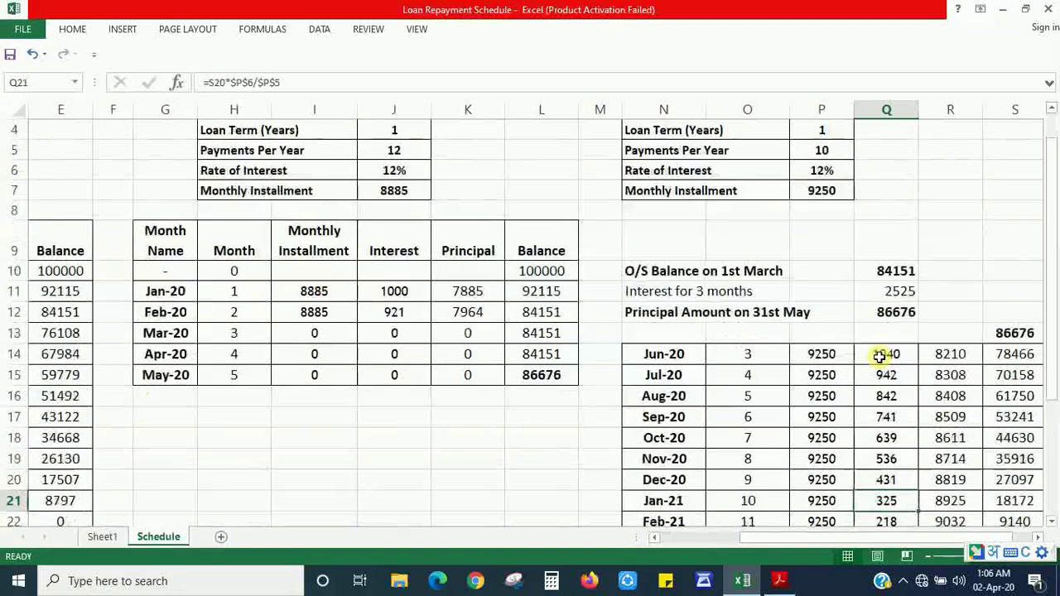
{"action": "key", "text": "Up"}
{"action": "key", "text": "Up"}
{"action": "key", "text": "Up"}
{"action": "key", "text": "Up"}
{"action": "key", "text": "Up"}
{"action": "key", "text": "Up"}
{"action": "key", "text": "Up"}
{"action": "key", "text": "Up"}
{"action": "key", "text": "Up"}
{"action": "key", "text": "Up"}
{"action": "key", "text": "Up"}
{"action": "key", "text": "Up"}
{"action": "key", "text": "Up"}
{"action": "key", "text": "Up"}
{"action": "key", "text": "Up"}
{"action": "key", "text": "Up"}
{"action": "key", "text": "Up"}
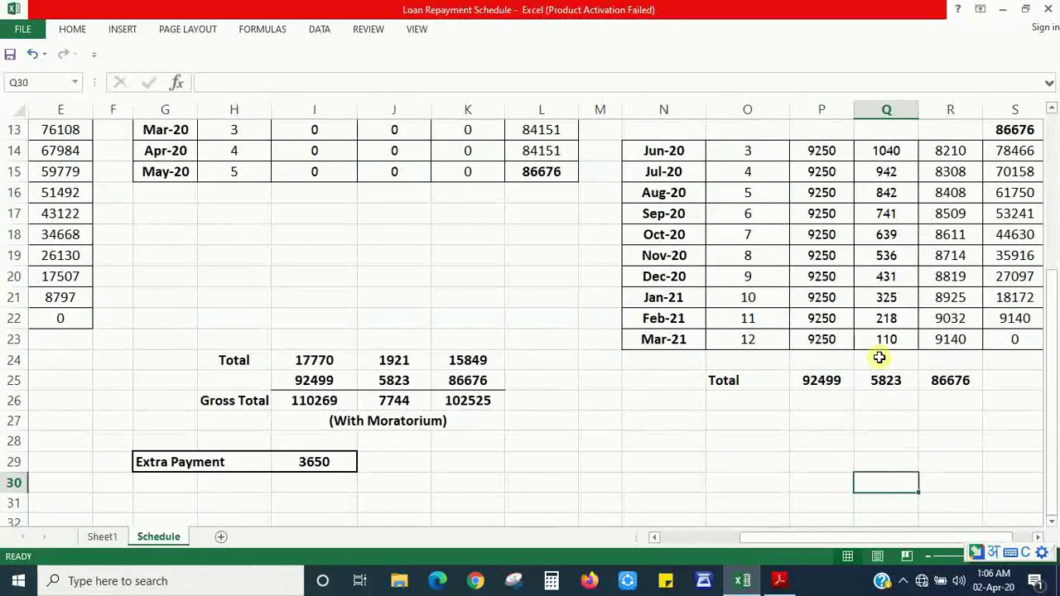
{"action": "key", "text": "Right"}
{"action": "key", "text": "Right"}
{"action": "key", "text": "Right"}
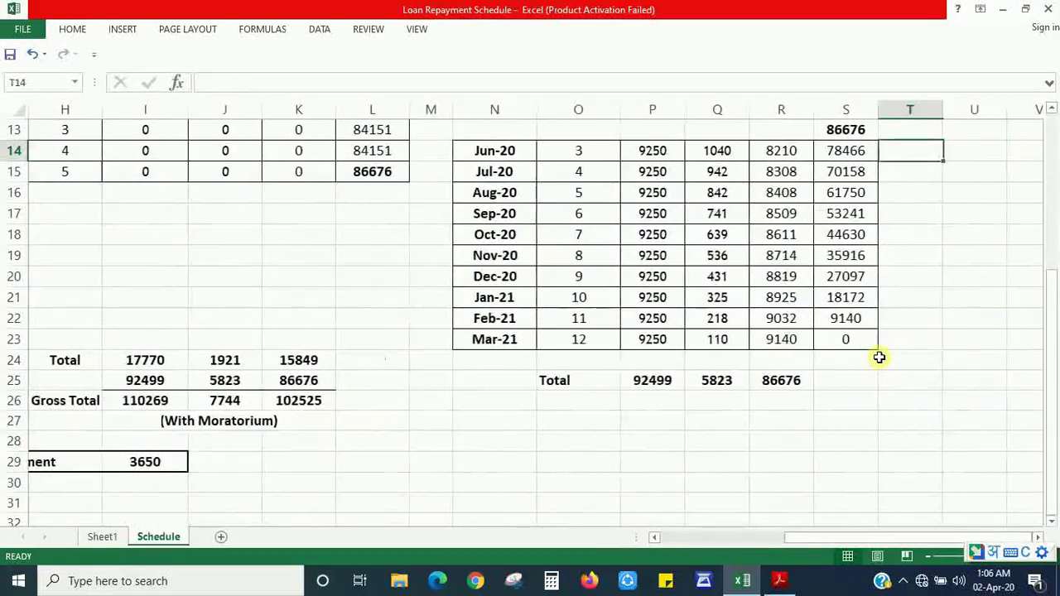
Inspect the revised schedule's opening balance and follow the monthly balances from June 2020 onward.
{"action": "key", "text": "Left"}
{"action": "key", "text": "Left"}
{"action": "key", "text": "Up"}
{"action": "key", "text": "Up"}
{"action": "key", "text": "Up"}
{"action": "key", "text": "Down"}
{"action": "key", "text": "Down"}
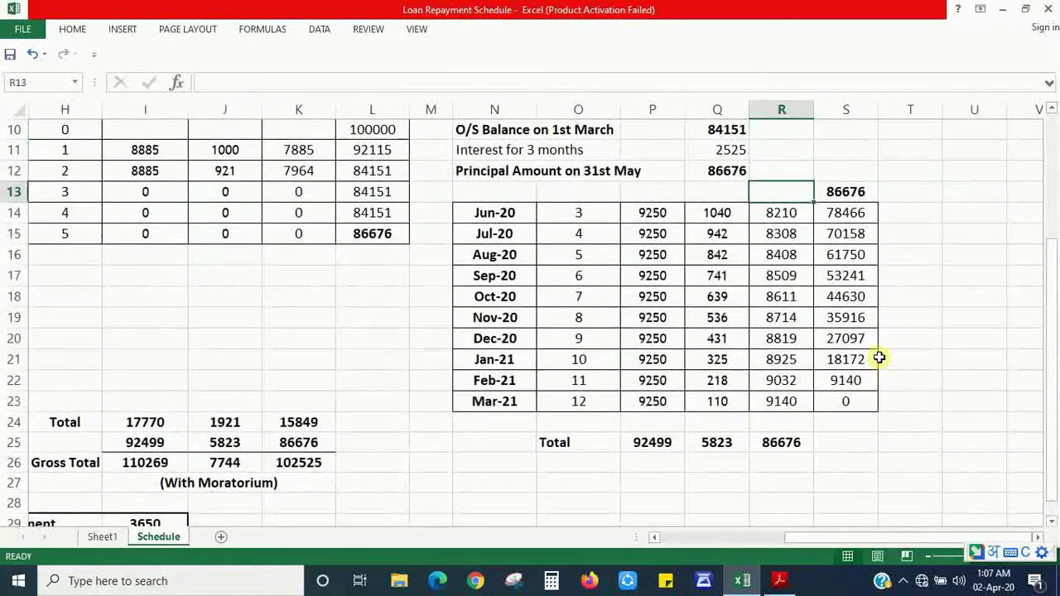
{"action": "key", "text": "Down"}
{"action": "key", "text": "Right"}
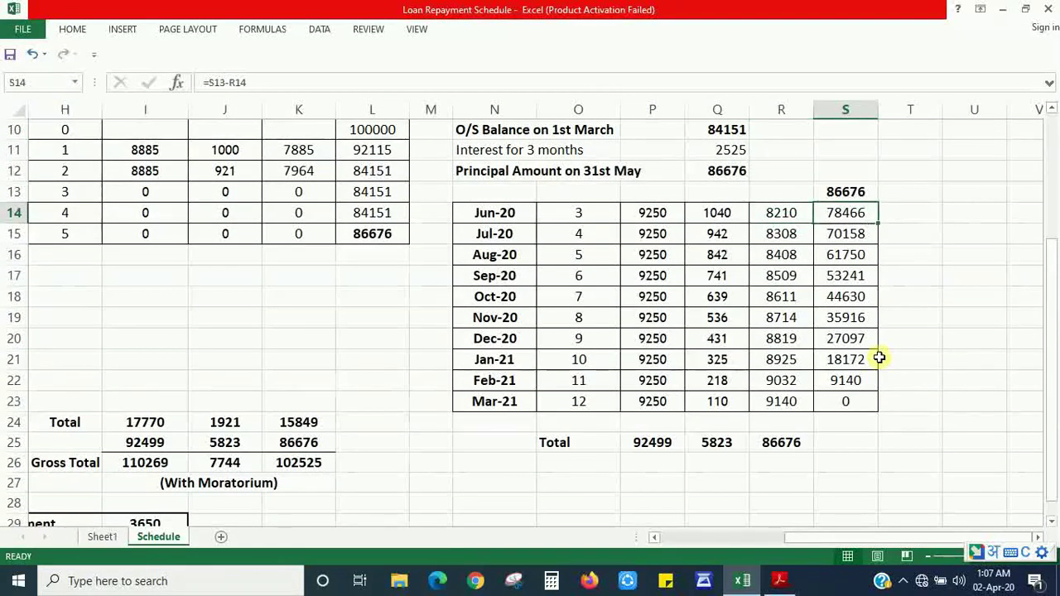
{"action": "key", "text": "Up"}
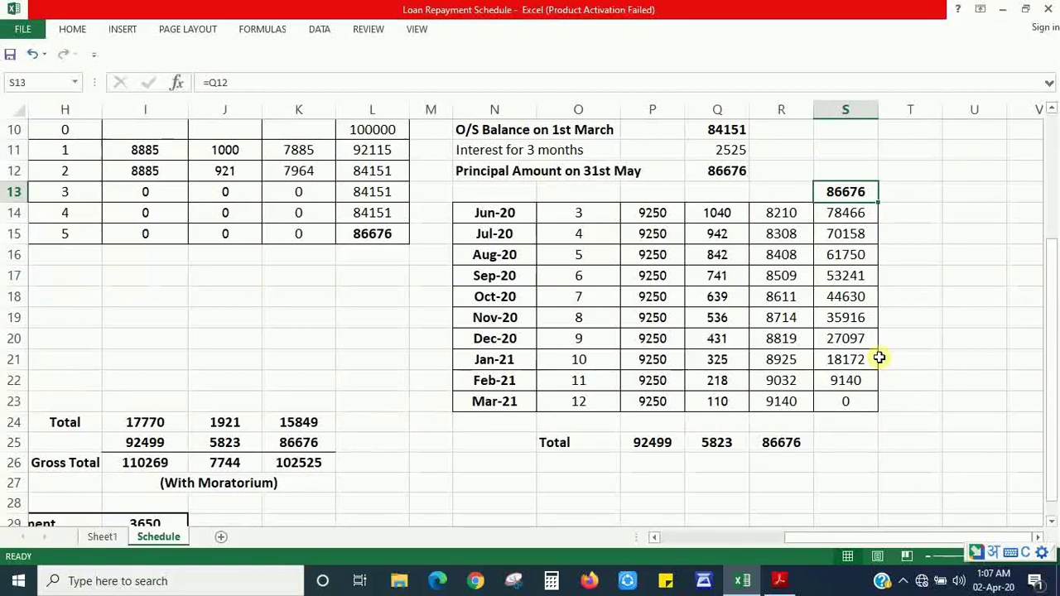
{"action": "key", "text": "Down"}
{"action": "key", "text": "Down"}
{"action": "key", "text": "Down"}
{"action": "key", "text": "Down"}
{"action": "key", "text": "Down"}
{"action": "key", "text": "Down"}
{"action": "key", "text": "Down"}
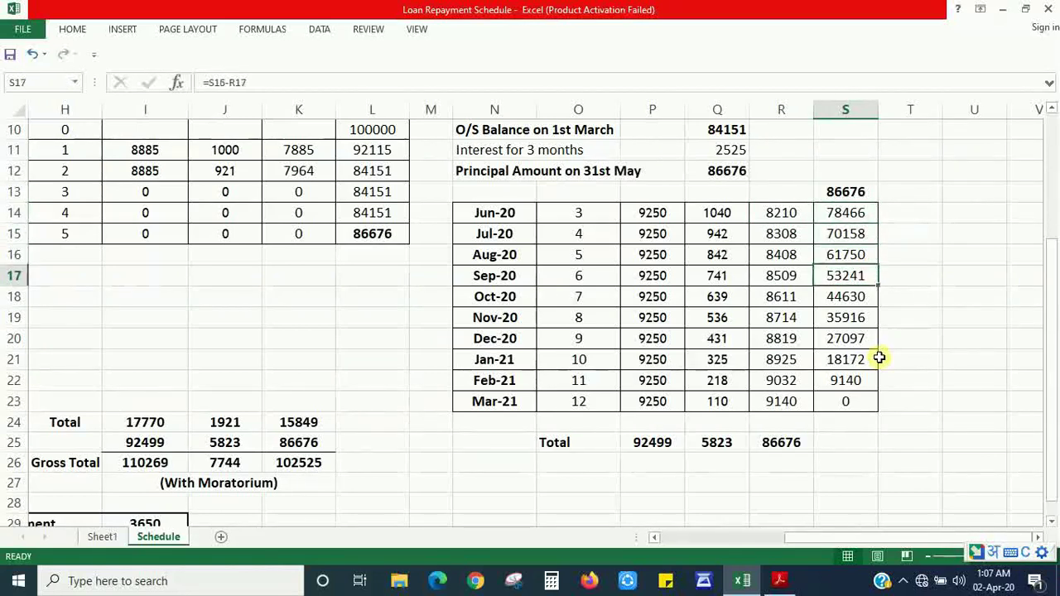
Follow the revised schedule's balance down to March 2021 and inspect its total of monthly installments.
{"action": "key", "text": "Down"}
{"action": "key", "text": "Down"}
{"action": "key", "text": "Down"}
{"action": "key", "text": "Down"}
{"action": "key", "text": "Down"}
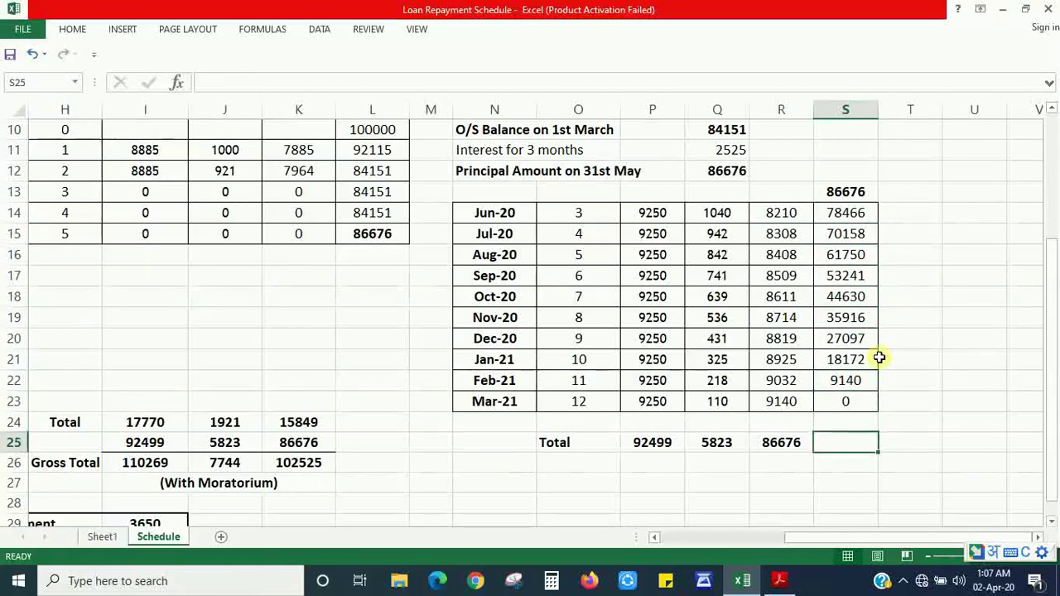
{"action": "key", "text": "Left"}
{"action": "key", "text": "Left"}
{"action": "key", "text": "Left"}
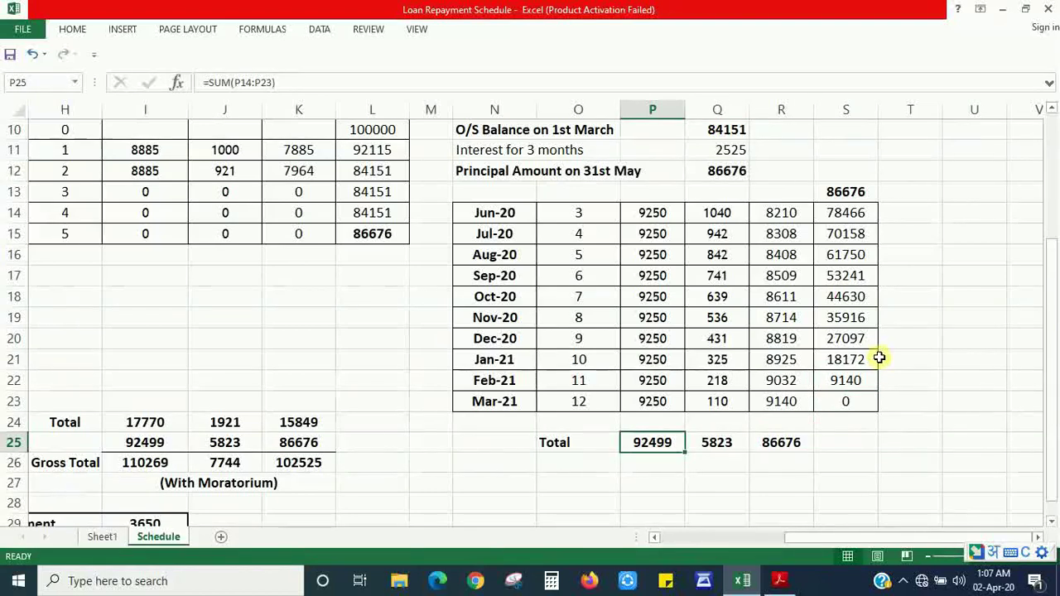
Inspect the formula in the With Moratorium summary that carries over the revised schedule's installment total.
{"action": "key", "text": "Left"}
{"action": "key", "text": "Left"}
{"action": "key", "text": "Left"}
{"action": "key", "text": "Left"}
{"action": "key", "text": "Left"}
{"action": "key", "text": "Left"}
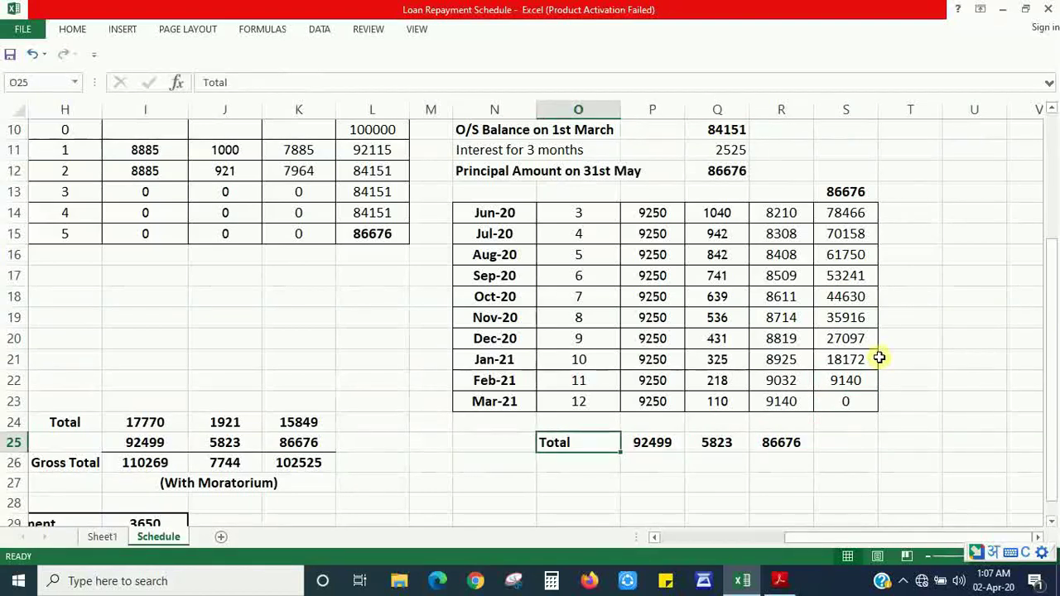
{"action": "key", "text": "Left"}
{"action": "key", "text": "Left"}
{"action": "key", "text": "Left"}
{"action": "key", "text": "Left"}
{"action": "key", "text": "Right"}
{"action": "key", "text": "Right"}
{"action": "key", "text": "Right"}
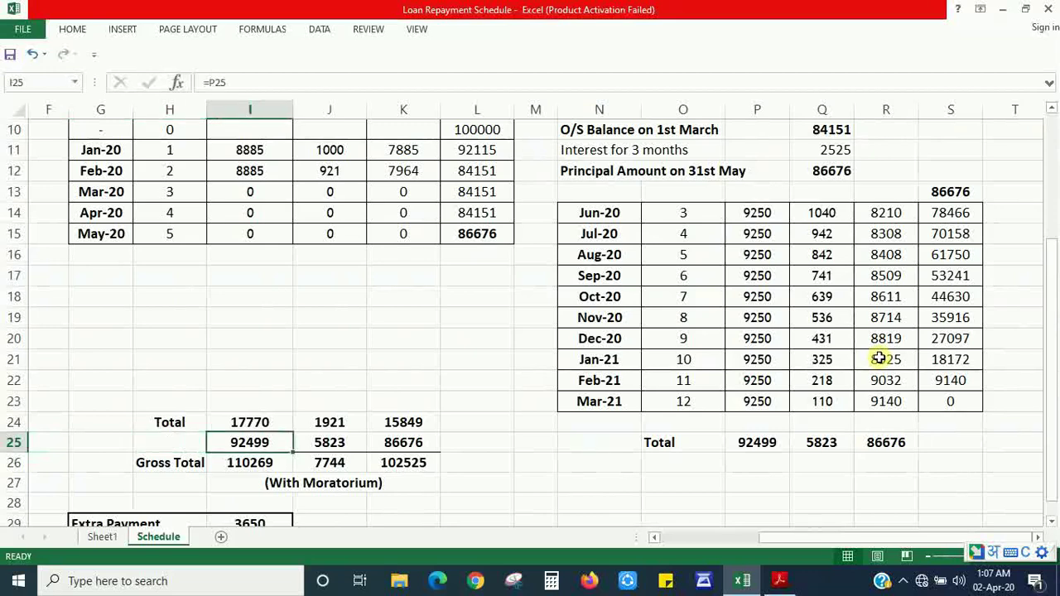
Review the second schedule's installments from its Monthly Installment value down through May 2020 to the totals.
{"action": "key", "text": "Up"}
{"action": "key", "text": "Up"}
{"action": "key", "text": "Up"}
{"action": "key", "text": "Up"}
{"action": "key", "text": "Up"}
{"action": "key", "text": "Up"}
{"action": "key", "text": "Up"}
{"action": "key", "text": "Up"}
{"action": "key", "text": "Up"}
{"action": "key", "text": "Up"}
{"action": "key", "text": "Up"}
{"action": "key", "text": "Up"}
{"action": "key", "text": "Up"}
{"action": "key", "text": "Up"}
{"action": "key", "text": "Up"}
{"action": "key", "text": "Up"}
{"action": "key", "text": "Up"}
{"action": "key", "text": "Up"}
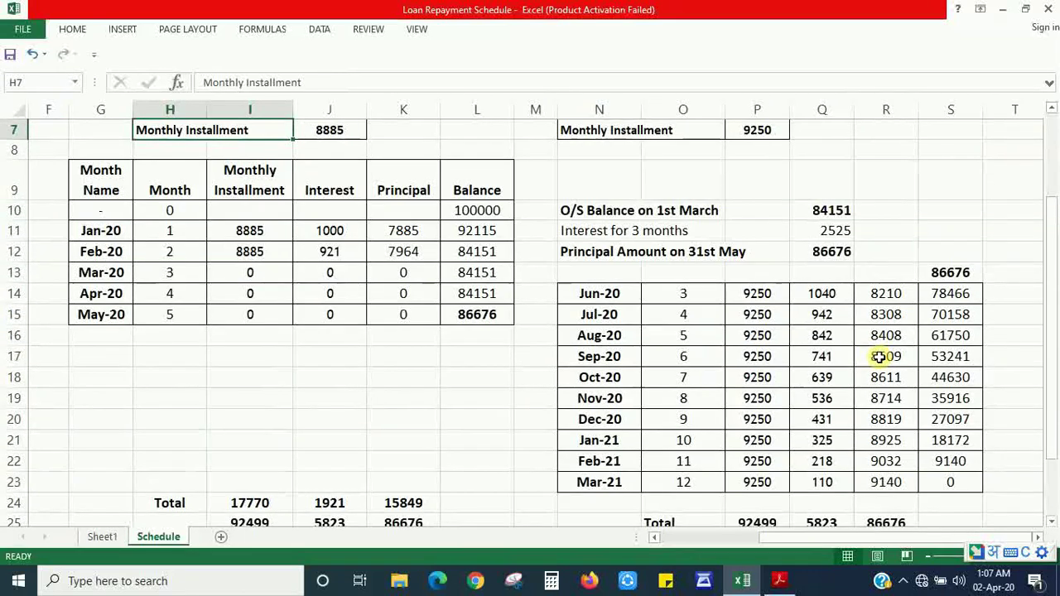
{"action": "key", "text": "Down"}
{"action": "key", "text": "Down"}
{"action": "key", "text": "Down"}
{"action": "key", "text": "Down"}
{"action": "key", "text": "Down"}
{"action": "key", "text": "Down"}
{"action": "key", "text": "Down"}
{"action": "key", "text": "Down"}
{"action": "key", "text": "Down"}
{"action": "key", "text": "Down"}
{"action": "key", "text": "Down"}
{"action": "key", "text": "Down"}
{"action": "key", "text": "Down"}
{"action": "key", "text": "Down"}
{"action": "key", "text": "Down"}
{"action": "key", "text": "Down"}
{"action": "key", "text": "Down"}
{"action": "key", "text": "Down"}
{"action": "key", "text": "Down"}
{"action": "key", "text": "Down"}
{"action": "key", "text": "Down"}
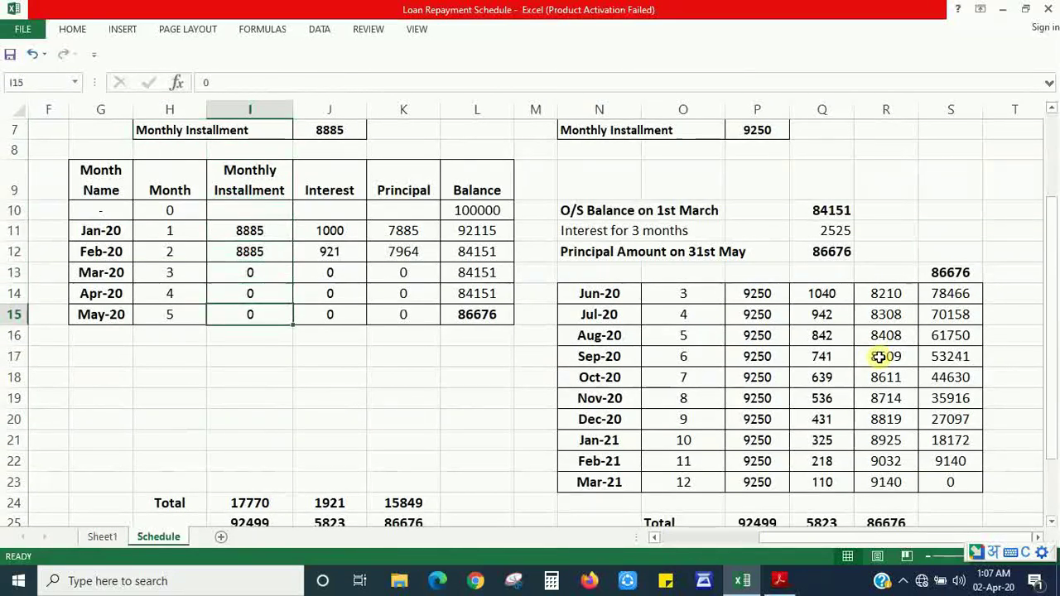
{"action": "key", "text": "Down"}
{"action": "key", "text": "Up"}
{"action": "key", "text": "Up"}
{"action": "key", "text": "Up"}
{"action": "key", "text": "Up"}
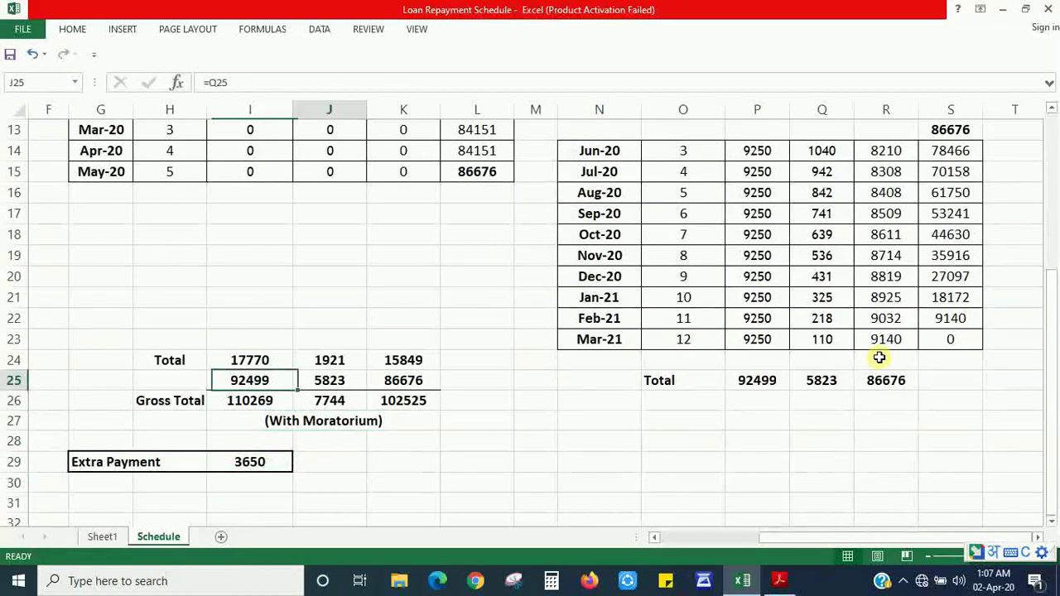
Compare the carried-over figures in the With Moratorium summary with the revised schedule's totals row.
{"action": "key", "text": "Right"}
{"action": "key", "text": "Right"}
{"action": "key", "text": "Right"}
{"action": "key", "text": "Right"}
{"action": "key", "text": "Right"}
{"action": "key", "text": "Right"}
{"action": "key", "text": "Right"}
{"action": "key", "text": "Left"}
{"action": "key", "text": "Left"}
{"action": "key", "text": "Left"}
{"action": "key", "text": "Left"}
{"action": "key", "text": "Left"}
{"action": "key", "text": "Left"}
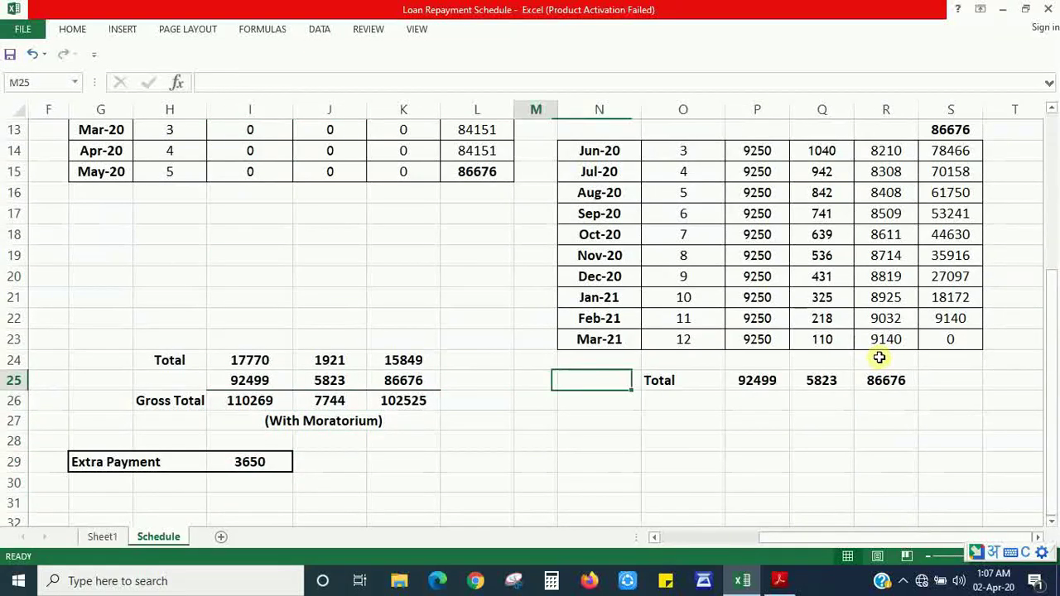
{"action": "key", "text": "Left"}
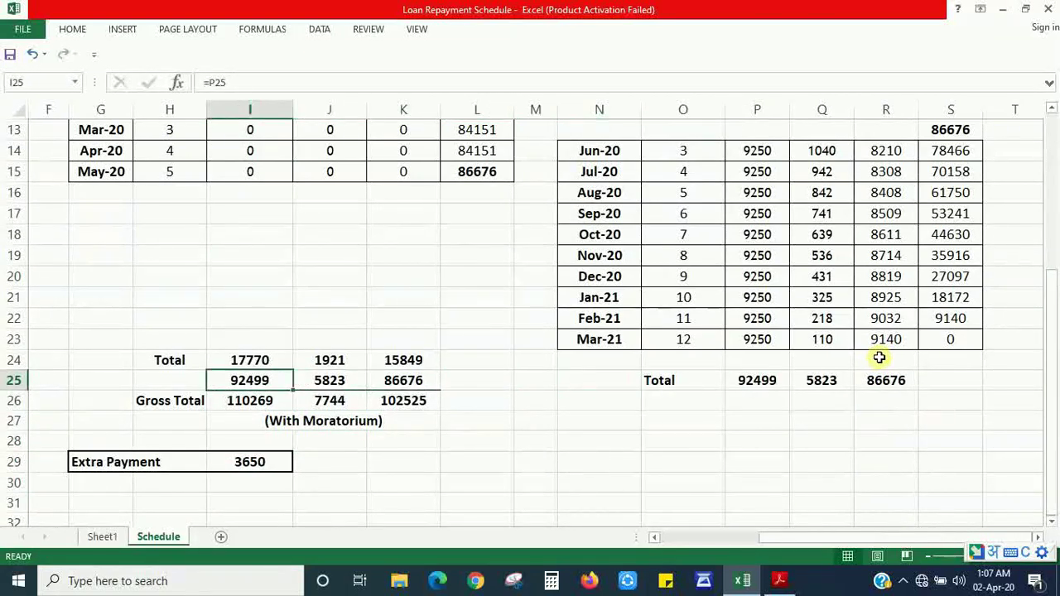
Inspect the formulas for the Gross Total of installments with moratorium and the Extra Payment.
{"action": "key", "text": "Down"}
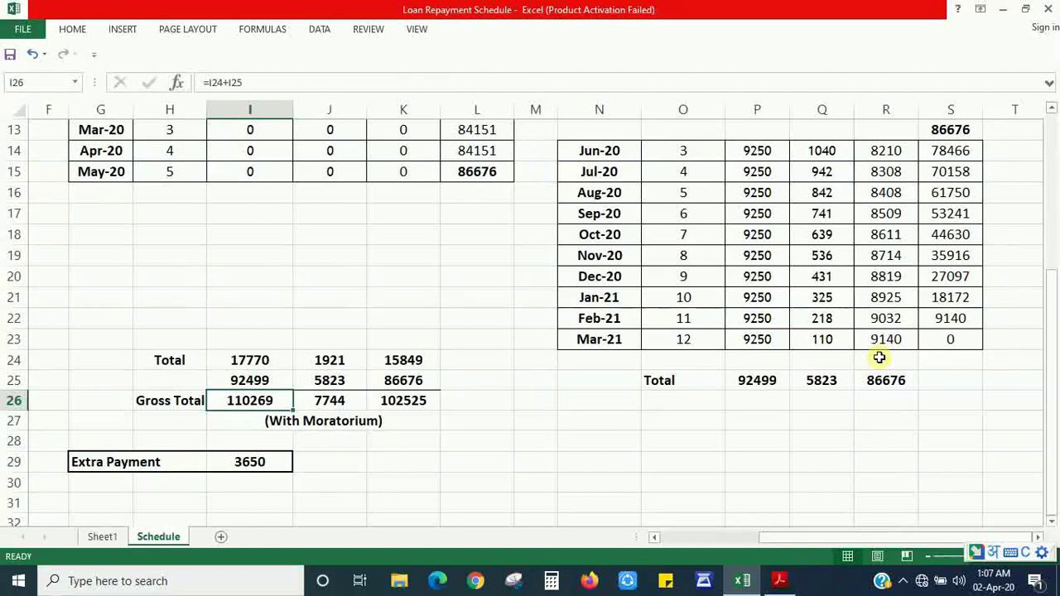
{"action": "key", "text": "Down"}
{"action": "key", "text": "Down"}
{"action": "key", "text": "Down"}
{"action": "key", "text": "Left"}
{"action": "key", "text": "Left"}
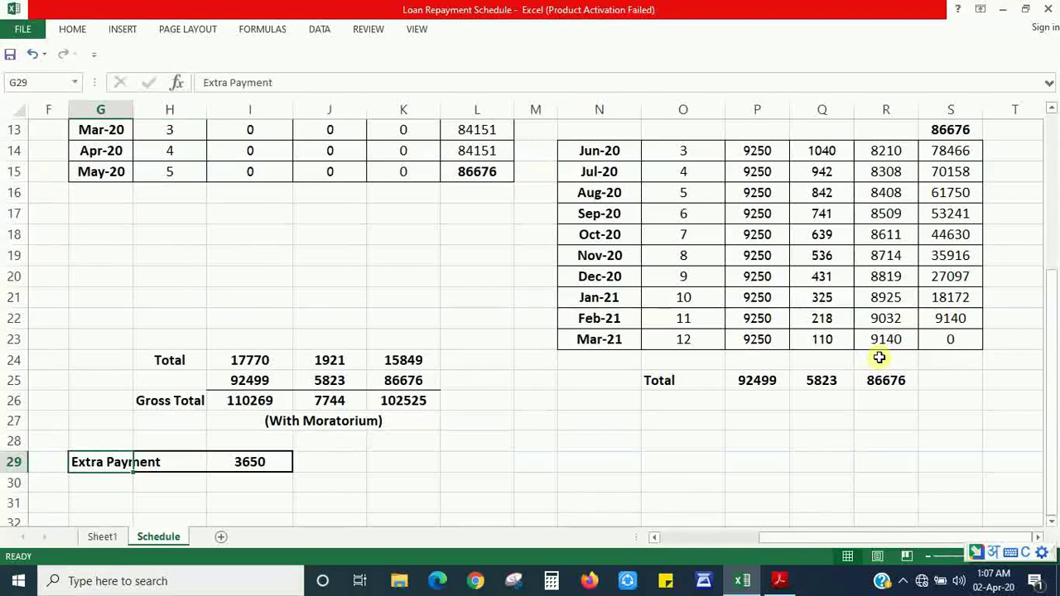
{"action": "key", "text": "Right"}
{"action": "key", "text": "Right"}
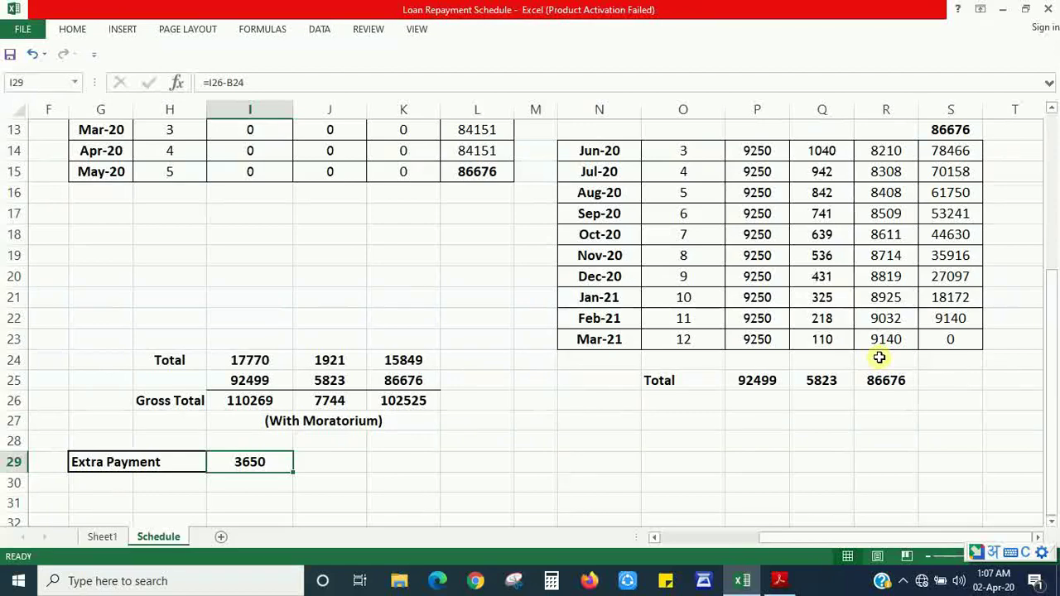
Return to the top of the sheet and view the first loan repayment schedule beside the moratorium schedule.
{"action": "key", "text": "Up"}
{"action": "key", "text": "Up"}
{"action": "key", "text": "Up"}
{"action": "key", "text": "Up"}
{"action": "key", "text": "Up"}
{"action": "key", "text": "Up"}
{"action": "key", "text": "Up"}
{"action": "key", "text": "Up"}
{"action": "key", "text": "Up"}
{"action": "key", "text": "Up"}
{"action": "key", "text": "Up"}
{"action": "key", "text": "Up"}
{"action": "key", "text": "Up"}
{"action": "key", "text": "Up"}
{"action": "key", "text": "Up"}
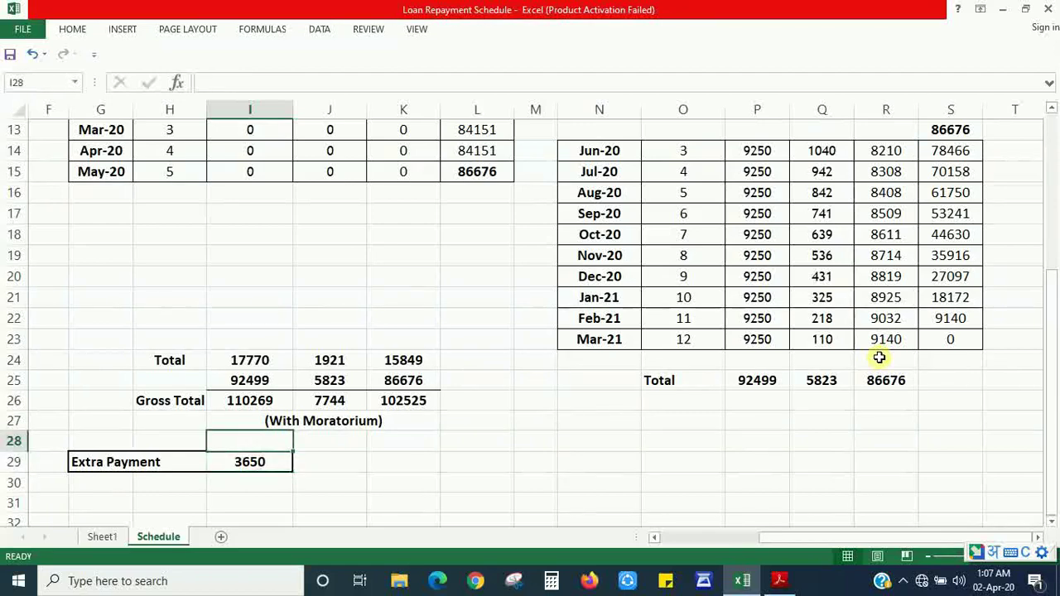
{"action": "key", "text": "Up"}
{"action": "key", "text": "Up"}
{"action": "key", "text": "Up"}
{"action": "key", "text": "Up"}
{"action": "key", "text": "Up"}
{"action": "key", "text": "Up"}
{"action": "key", "text": "Up"}
{"action": "key", "text": "Up"}
{"action": "key", "text": "Up"}
{"action": "key", "text": "Up"}
{"action": "key", "text": "Up"}
{"action": "key", "text": "Up"}
{"action": "key", "text": "Up"}
{"action": "key", "text": "Left"}
{"action": "key", "text": "Left"}
{"action": "key", "text": "Left"}
{"action": "key", "text": "Left"}
{"action": "key", "text": "Left"}
{"action": "key", "text": "Left"}
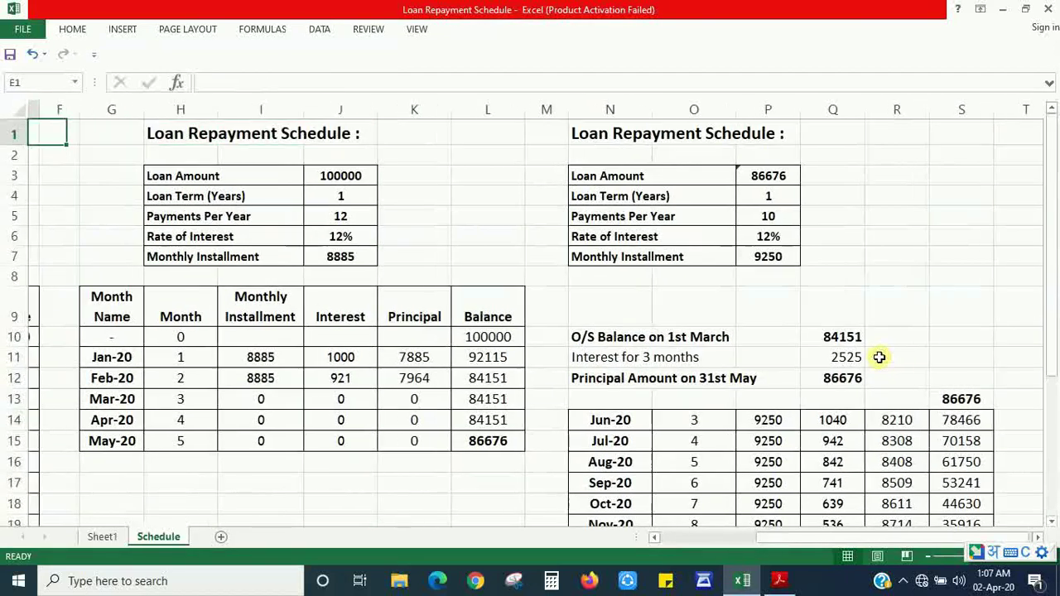
{"action": "key", "text": "Left"}
{"action": "key", "text": "Left"}
{"action": "key", "text": "Right"}
{"action": "key", "text": "Right"}
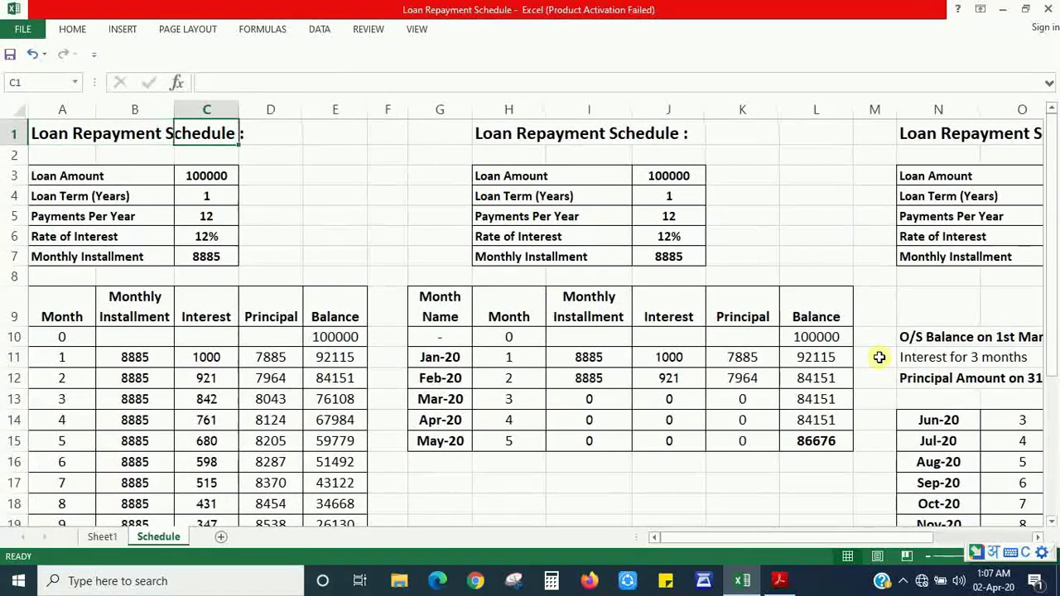
Compare the first schedule's Without Moratorium totals with the With Moratorium gross totals and the Extra Payment.
{"action": "key", "text": "Down"}
{"action": "key", "text": "Down"}
{"action": "key", "text": "Down"}
{"action": "key", "text": "Down"}
{"action": "key", "text": "Down"}
{"action": "key", "text": "Down"}
{"action": "key", "text": "Down"}
{"action": "key", "text": "Down"}
{"action": "key", "text": "Down"}
{"action": "key", "text": "Down"}
{"action": "key", "text": "Down"}
{"action": "key", "text": "Down"}
{"action": "key", "text": "Down"}
{"action": "key", "text": "Down"}
{"action": "key", "text": "Down"}
{"action": "key", "text": "Down"}
{"action": "key", "text": "Down"}
{"action": "key", "text": "Down"}
{"action": "key", "text": "Down"}
{"action": "key", "text": "Down"}
{"action": "key", "text": "Down"}
{"action": "key", "text": "Down"}
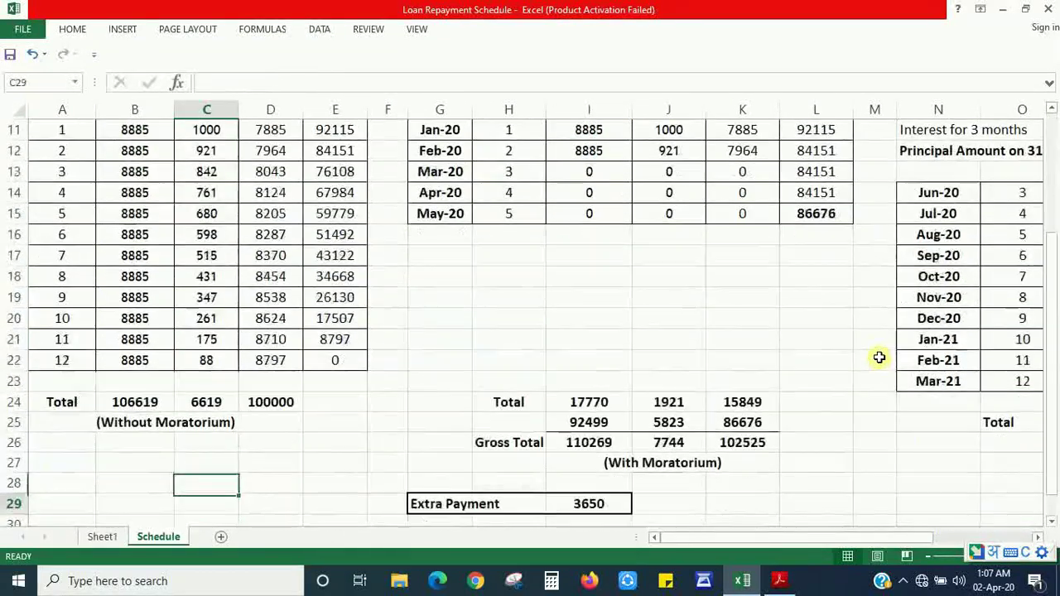
{"action": "key", "text": "Right"}
{"action": "key", "text": "Right"}
{"action": "key", "text": "Right"}
{"action": "key", "text": "Right"}
{"action": "key", "text": "Up"}
{"action": "key", "text": "Up"}
{"action": "key", "text": "Up"}
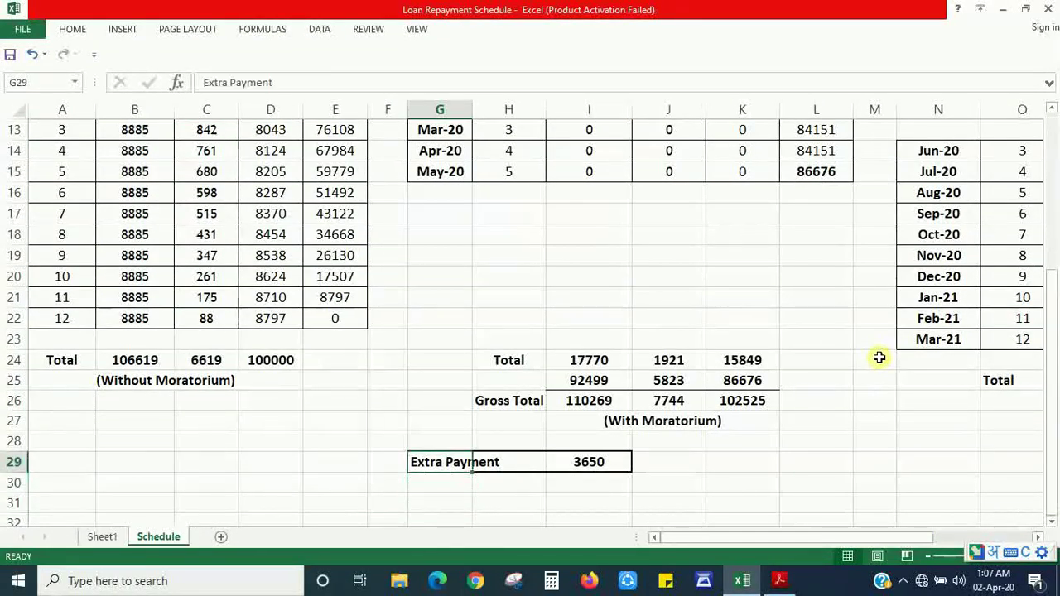
Return to the loan details above the first repayment schedule and view its Rate of Interest.
{"action": "key", "text": "Up"}
{"action": "key", "text": "Up"}
{"action": "key", "text": "Up"}
{"action": "key", "text": "Up"}
{"action": "key", "text": "Up"}
{"action": "key", "text": "Up"}
{"action": "key", "text": "Up"}
{"action": "key", "text": "Up"}
{"action": "key", "text": "Up"}
{"action": "key", "text": "Up"}
{"action": "key", "text": "Up"}
{"action": "key", "text": "Up"}
{"action": "key", "text": "Up"}
{"action": "key", "text": "Up"}
{"action": "key", "text": "Up"}
{"action": "key", "text": "Up"}
{"action": "key", "text": "Up"}
{"action": "key", "text": "Up"}
{"action": "key", "text": "Up"}
{"action": "key", "text": "Up"}
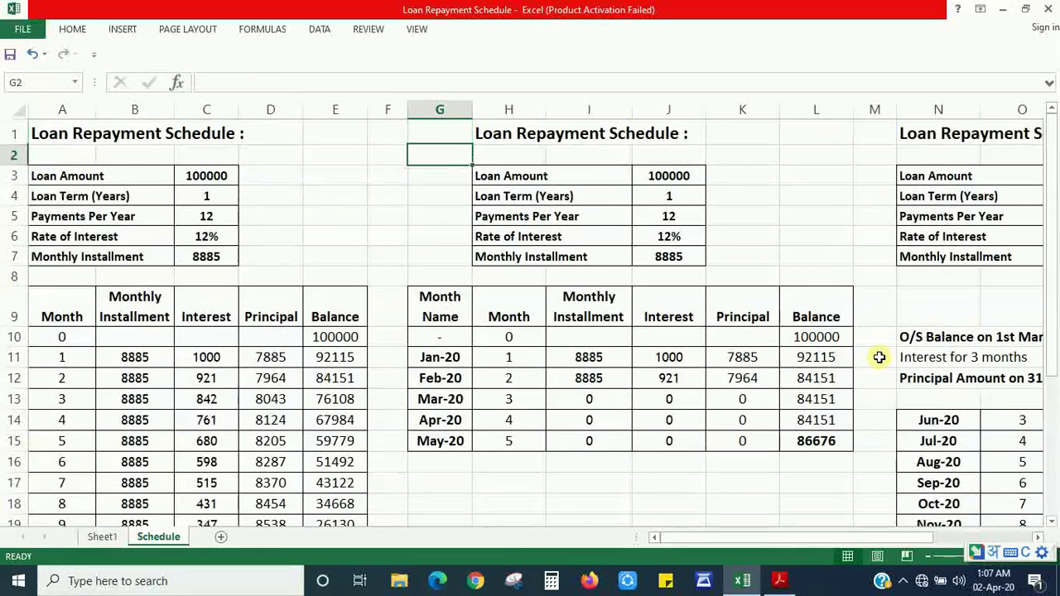
{"action": "key", "text": "Left"}
{"action": "key", "text": "Left"}
{"action": "key", "text": "Left"}
{"action": "key", "text": "Left"}
{"action": "key", "text": "Down"}
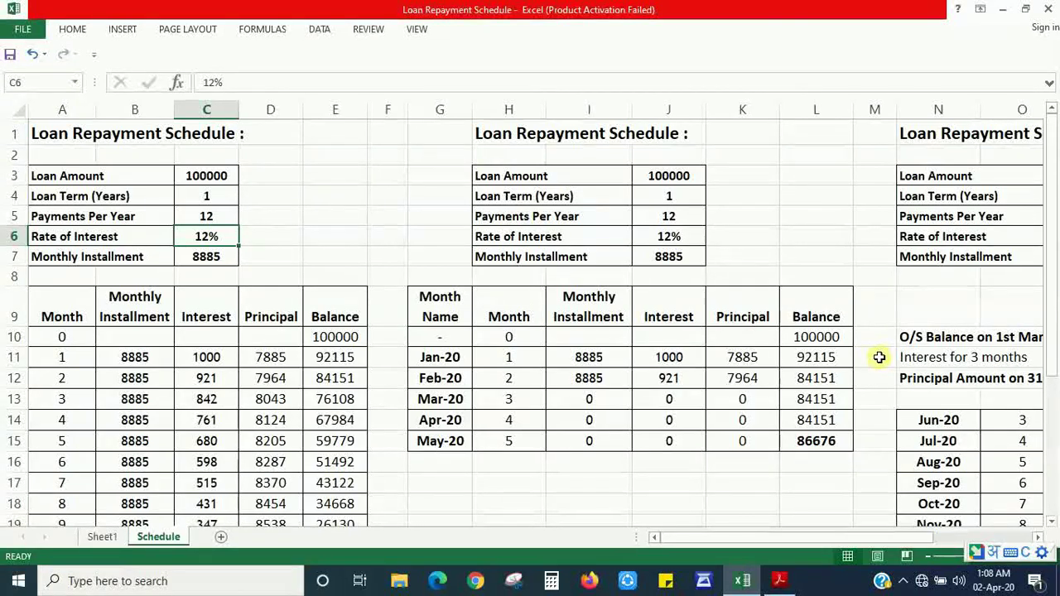
Review the first schedule's loan details from Payments Per Year down to the month 0 row of the repayment table.
{"action": "key", "text": "Up"}
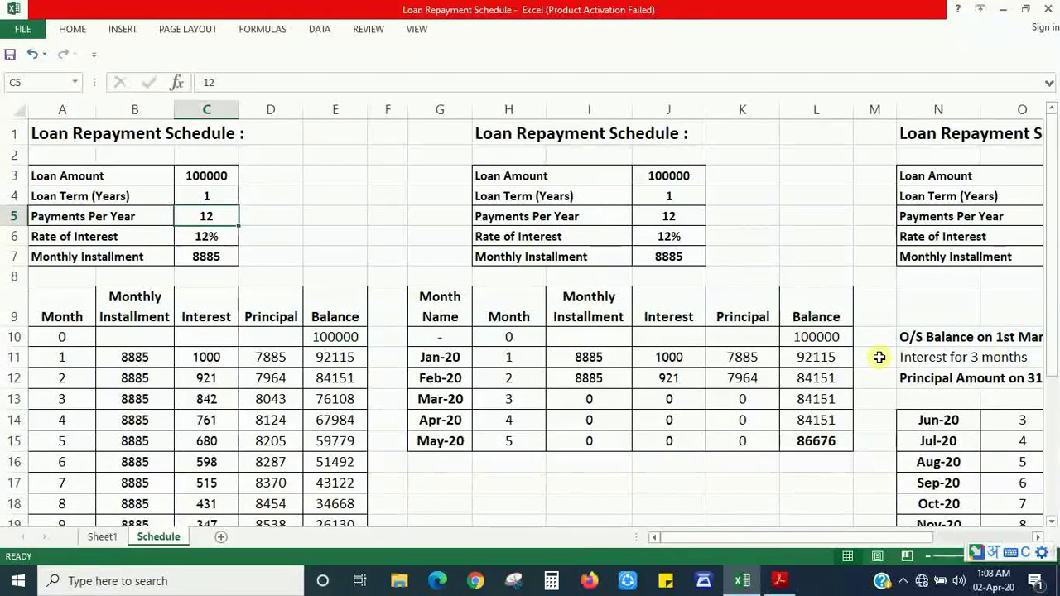
{"action": "key", "text": "Down"}
{"action": "key", "text": "Down"}
{"action": "key", "text": "Down"}
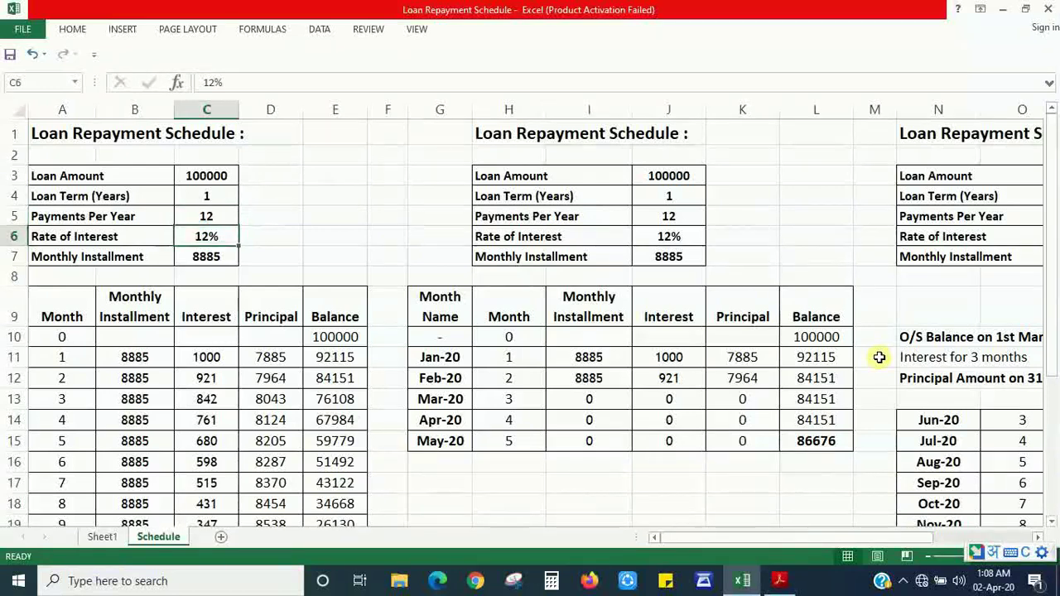
{"action": "key", "text": "Down"}
{"action": "key", "text": "Down"}
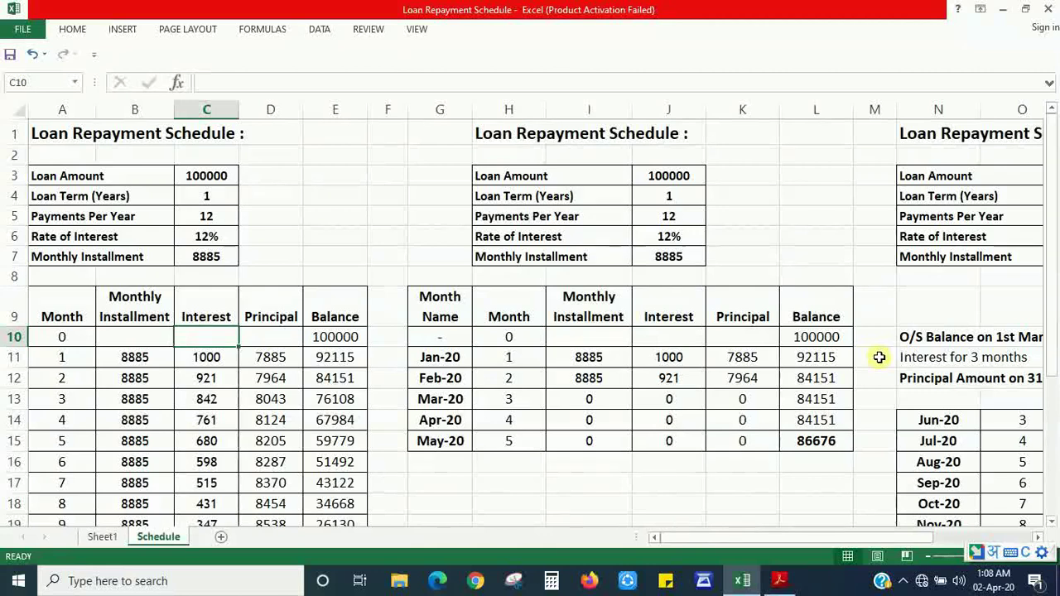
Recheck the Loan Term, Payments Per Year and Rate of Interest inputs of the first loan schedule.
{"action": "key", "text": "Up"}
{"action": "key", "text": "Up"}
{"action": "key", "text": "Up"}
{"action": "key", "text": "Up"}
{"action": "key", "text": "Up"}
{"action": "key", "text": "Up"}
{"action": "key", "text": "Up"}
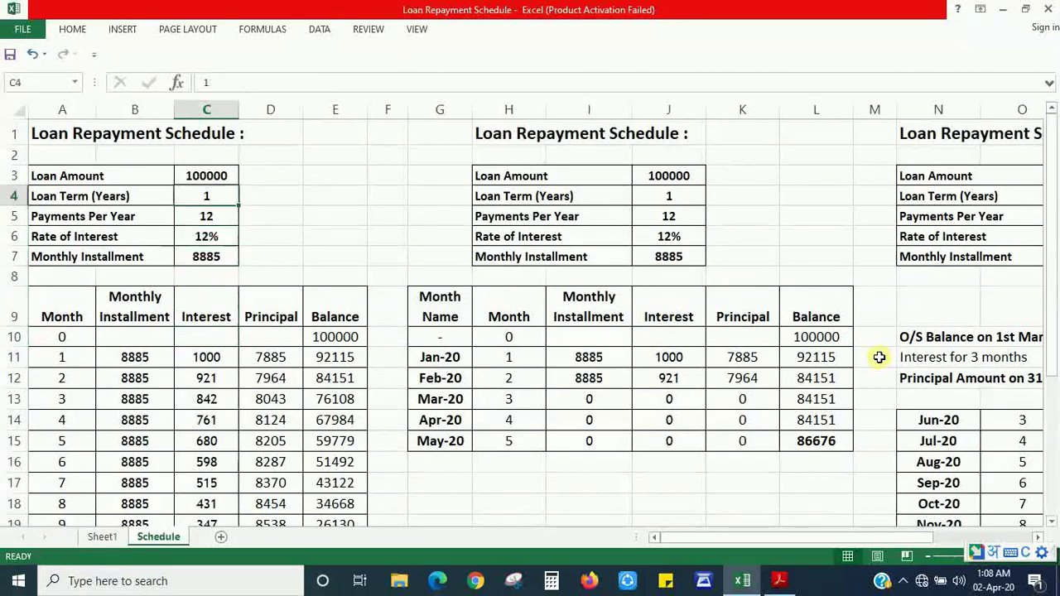
{"action": "key", "text": "Down"}
{"action": "key", "text": "Down"}
{"action": "key", "text": "Down"}
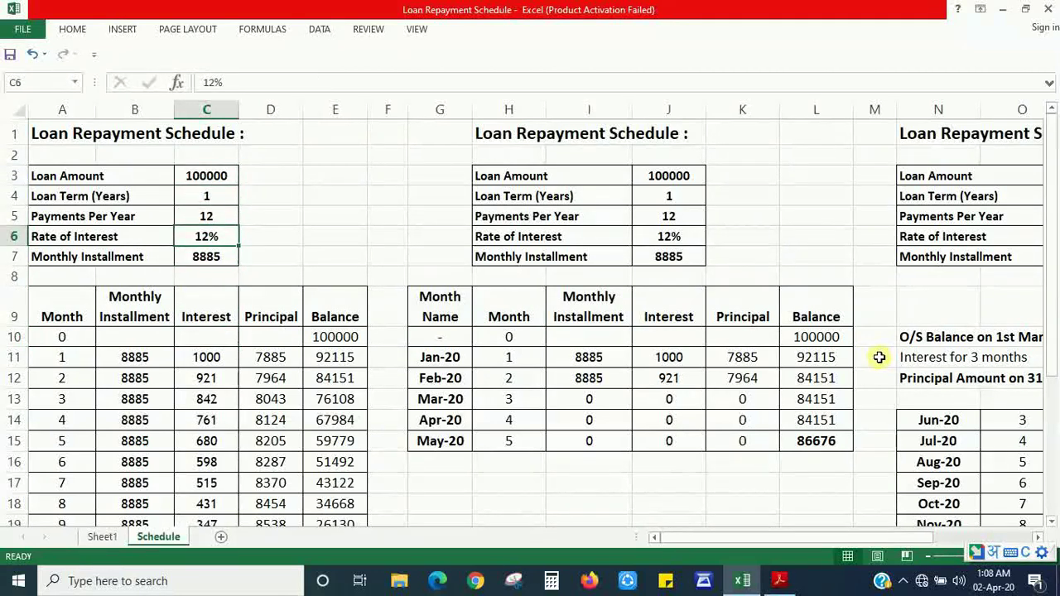